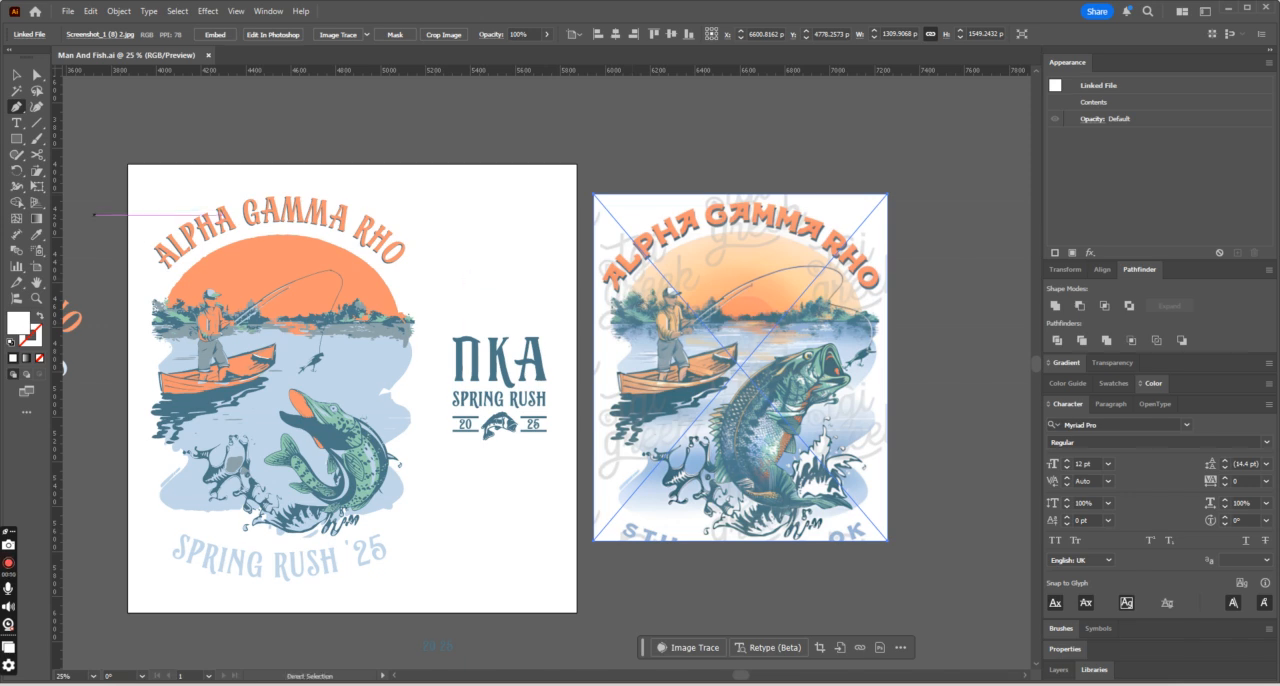
{"action": "left_click", "coordinate": [15, 74]}
{"action": "left_click", "coordinate": [360, 420]}
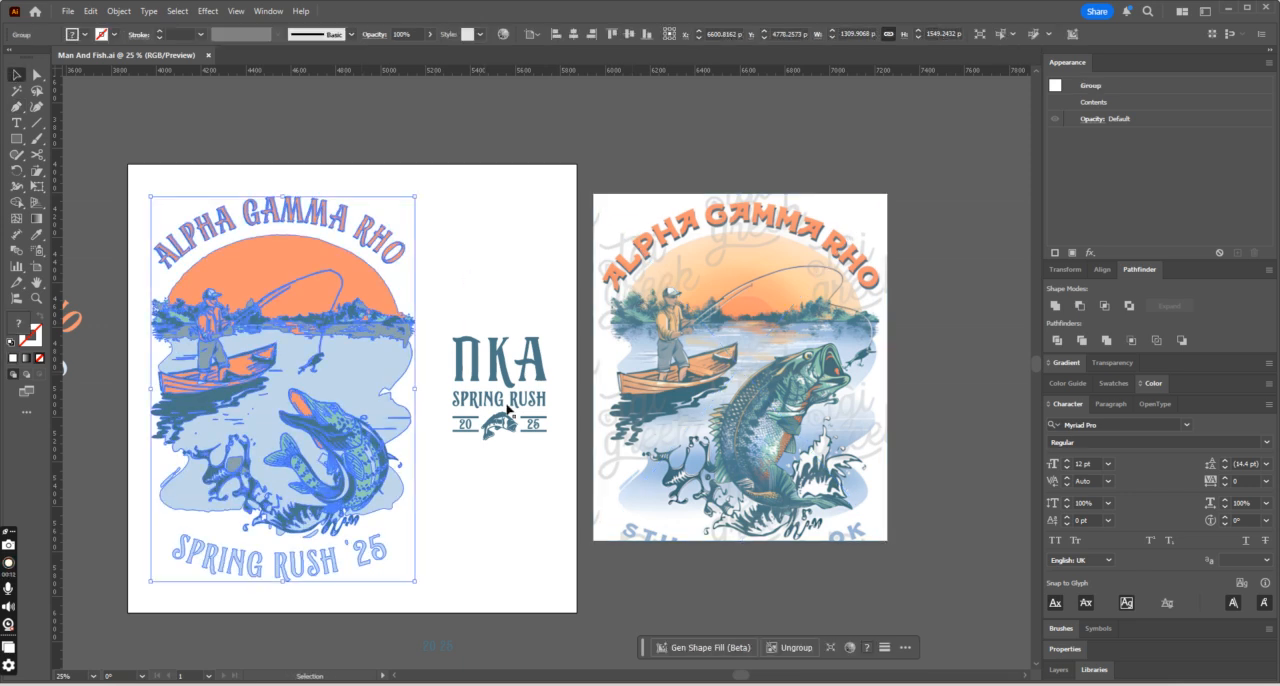
{"action": "key", "text": "ctrl+equal"}
{"action": "left_click", "coordinate": [852, 206]}
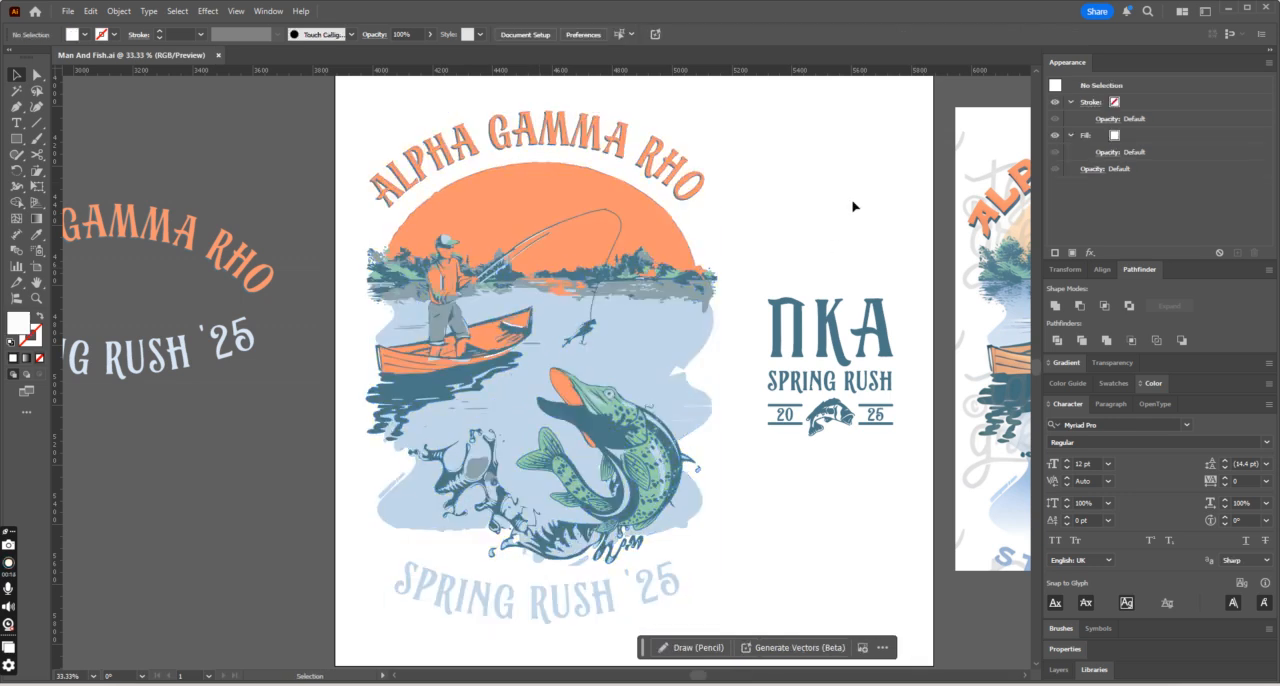
{"action": "left_click_drag", "start_coordinate": [693, 680], "coordinate": [727, 677]}
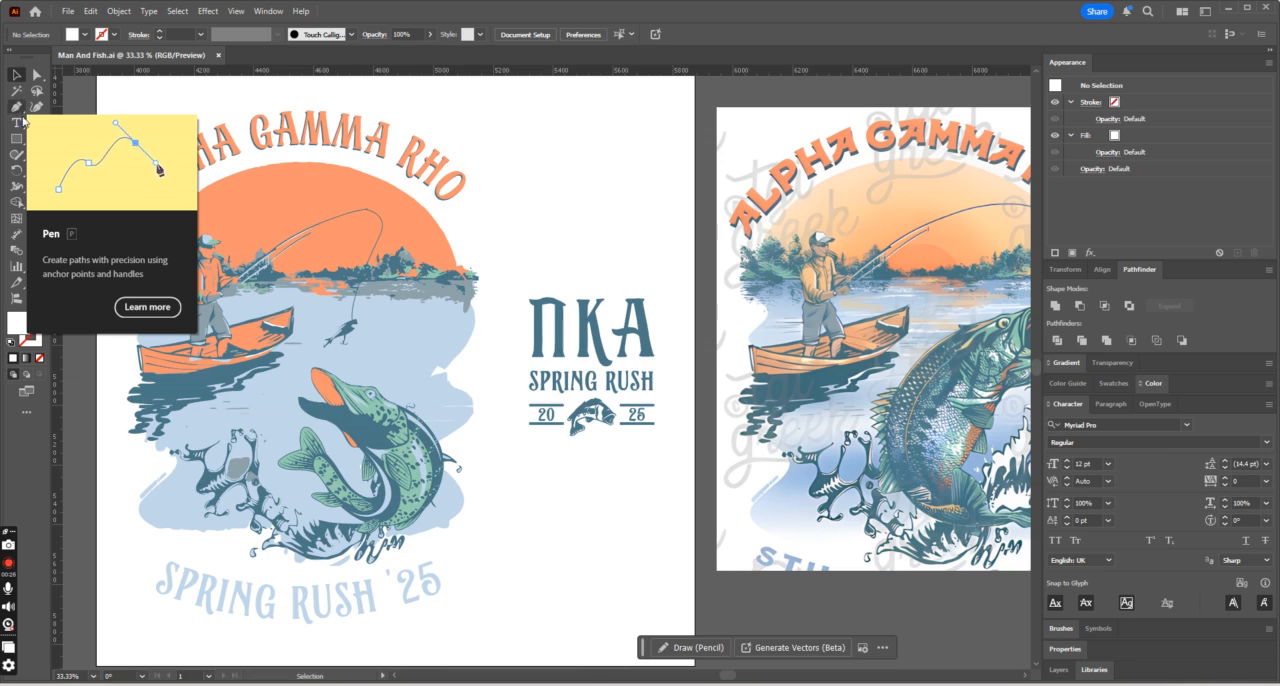
- Trace the long white water highlight above the boat's bow in the reference image as a closed white Pen tool shape
{"action": "left_click", "coordinate": [18, 106]}
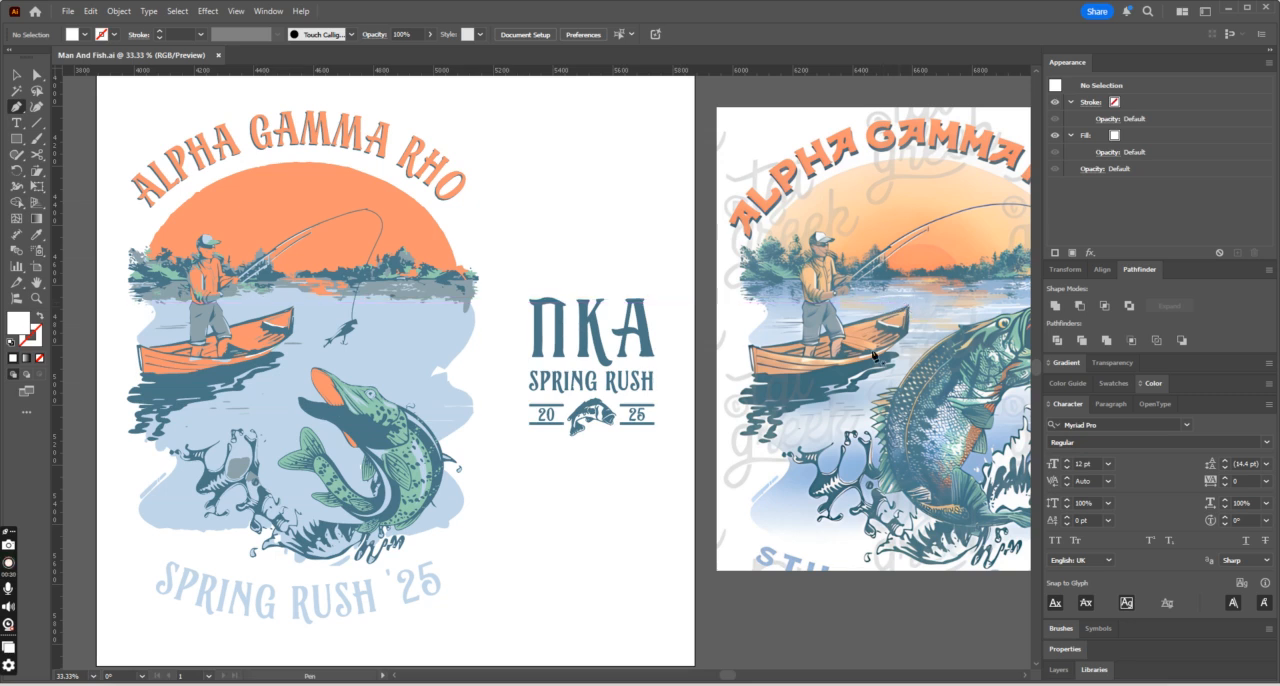
{"action": "left_click_drag", "start_coordinate": [735, 680], "coordinate": [745, 680]}
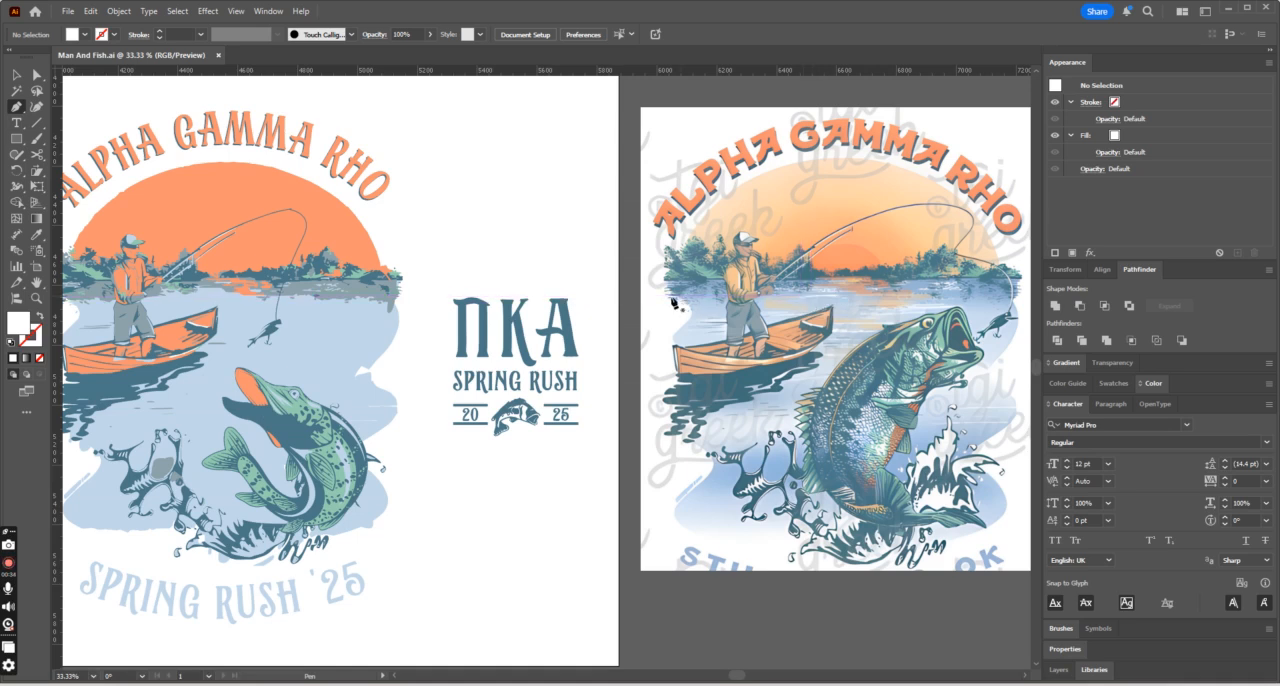
{"action": "left_click", "coordinate": [841, 299]}
{"action": "key", "text": "ctrl+="}
{"action": "key", "text": "ctrl+="}
{"action": "key", "text": "ctrl+="}
{"action": "key", "text": "ctrl+="}
{"action": "key", "text": "ctrl+="}
{"action": "key", "text": "ctrl+="}
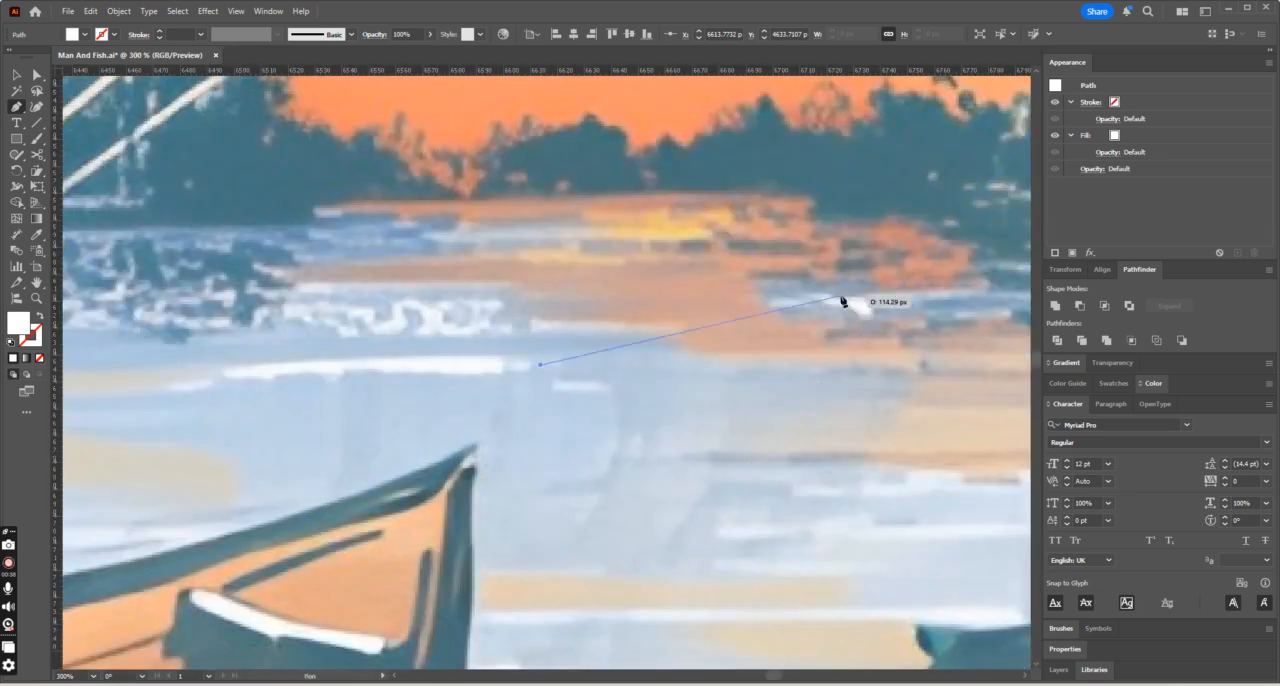
{"action": "left_click", "coordinate": [545, 362]}
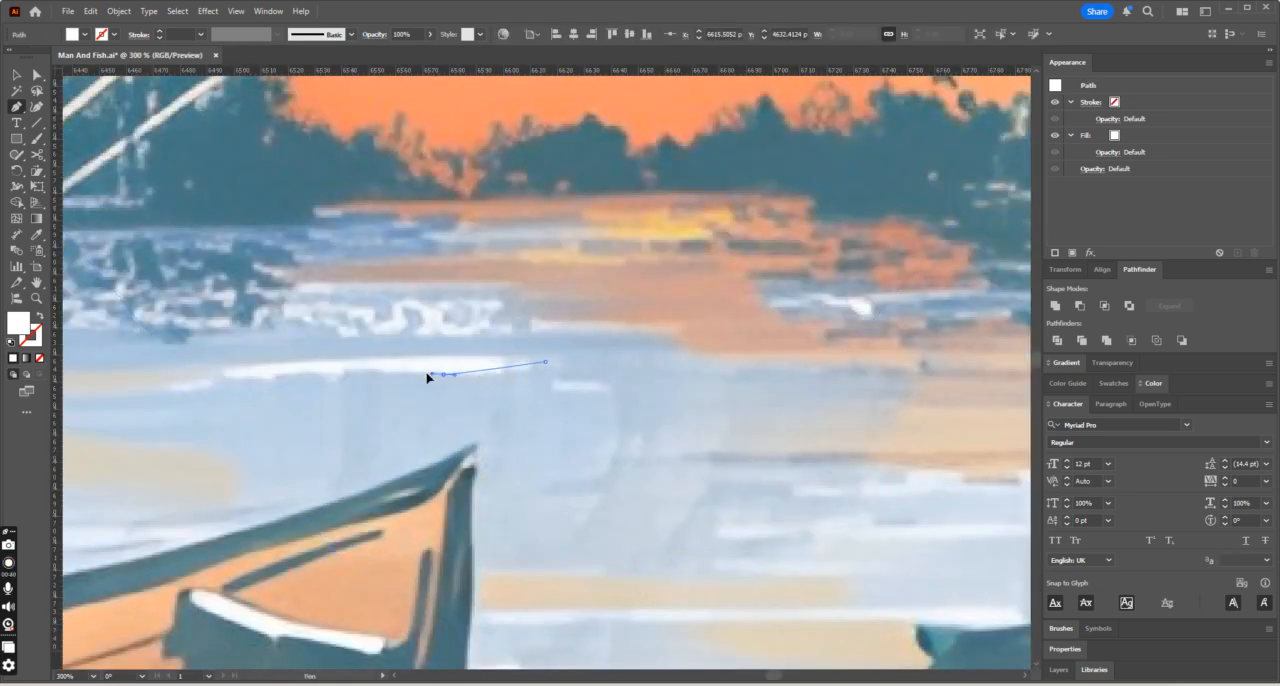
{"action": "left_click_drag", "start_coordinate": [443, 373], "coordinate": [355, 377]}
{"action": "left_click_drag", "start_coordinate": [277, 379], "coordinate": [238, 351]}
{"action": "left_click", "coordinate": [545, 362]}
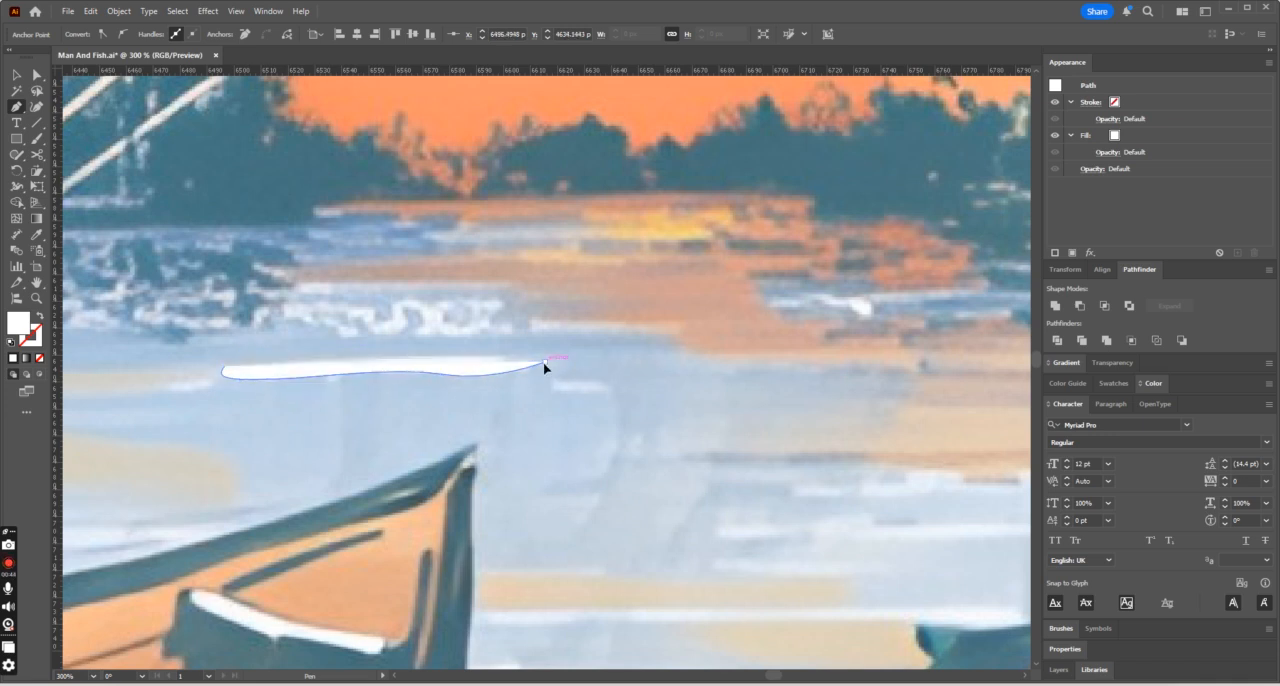
- Trace the white highlight beside the orange sun reflection on the reference's water with the Pen tool
{"action": "key", "text": "ctrl+minus"}
{"action": "key", "text": "ctrl+minus"}
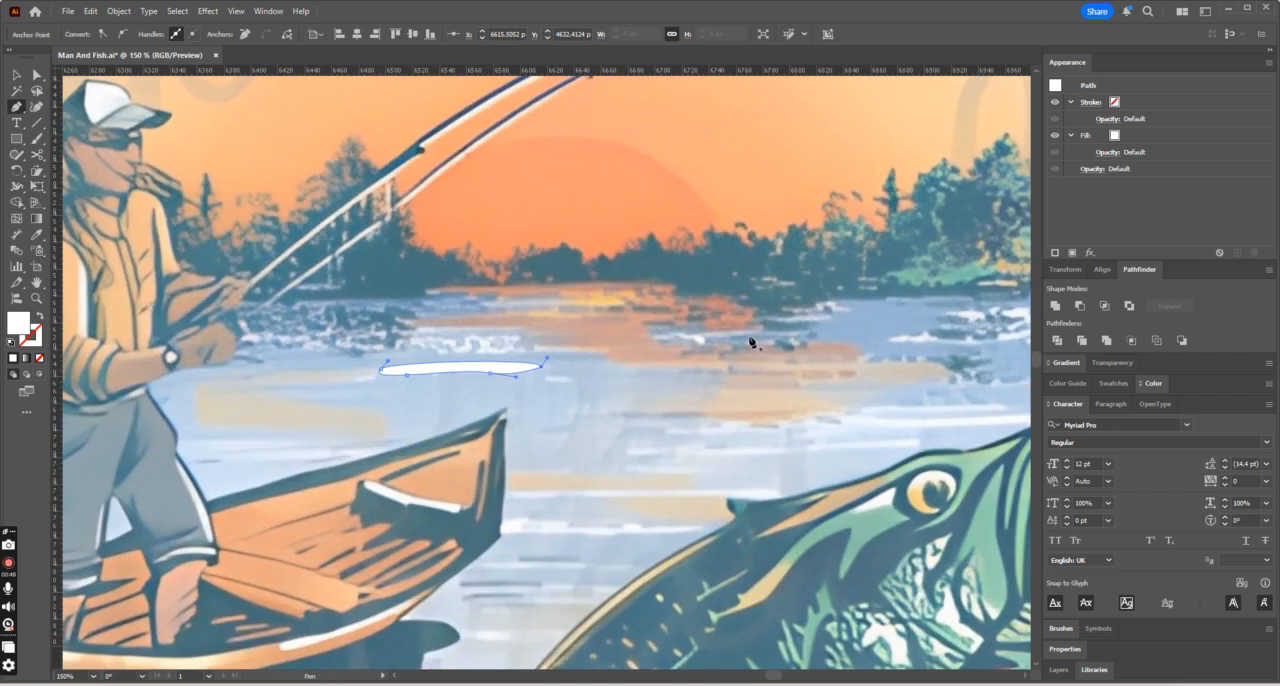
{"action": "left_click_drag", "start_coordinate": [746, 336], "coordinate": [786, 341]}
{"action": "key", "text": "ctrl+z"}
{"action": "left_click", "coordinate": [747, 336]}
{"action": "key", "text": "ctrl+minus"}
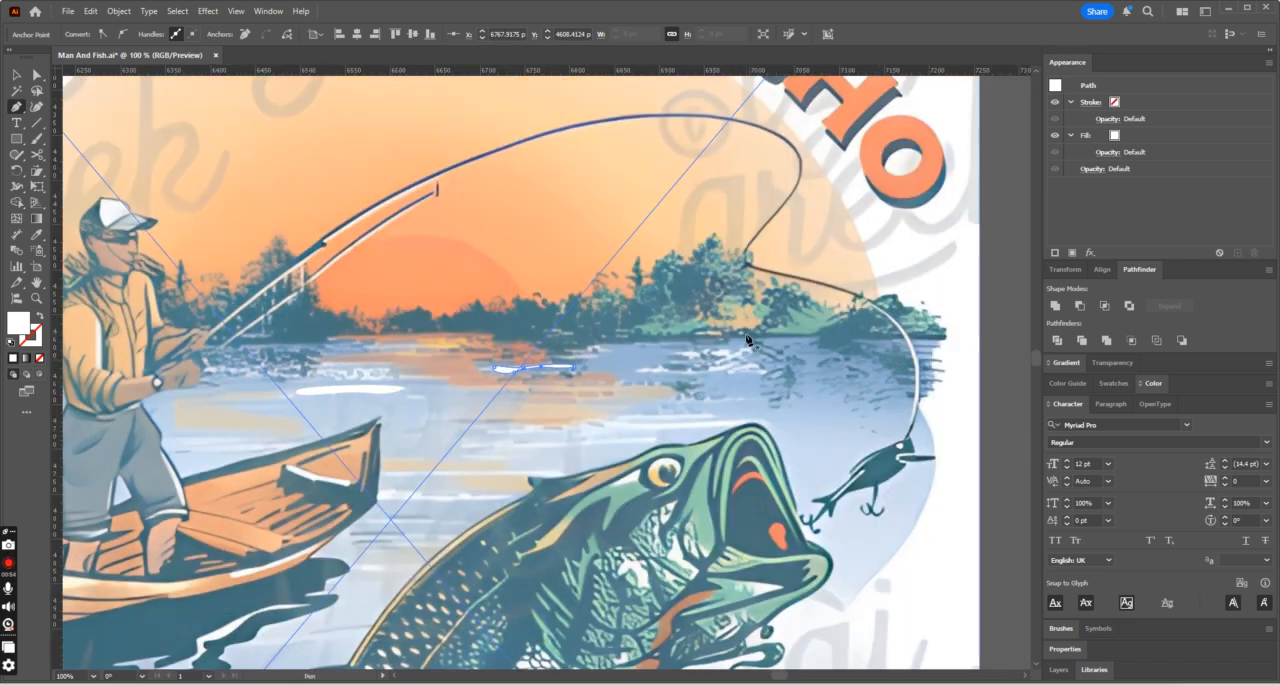
- Trace the wavy white highlight and the short one at its end, below the tree line near the lure
{"action": "mouse_move", "coordinate": [633, 371]}
{"action": "left_mouse_down"}
{"action": "mouse_move", "coordinate": [733, 368]}
{"action": "mouse_move", "coordinate": [640, 374]}
{"action": "left_mouse_up"}
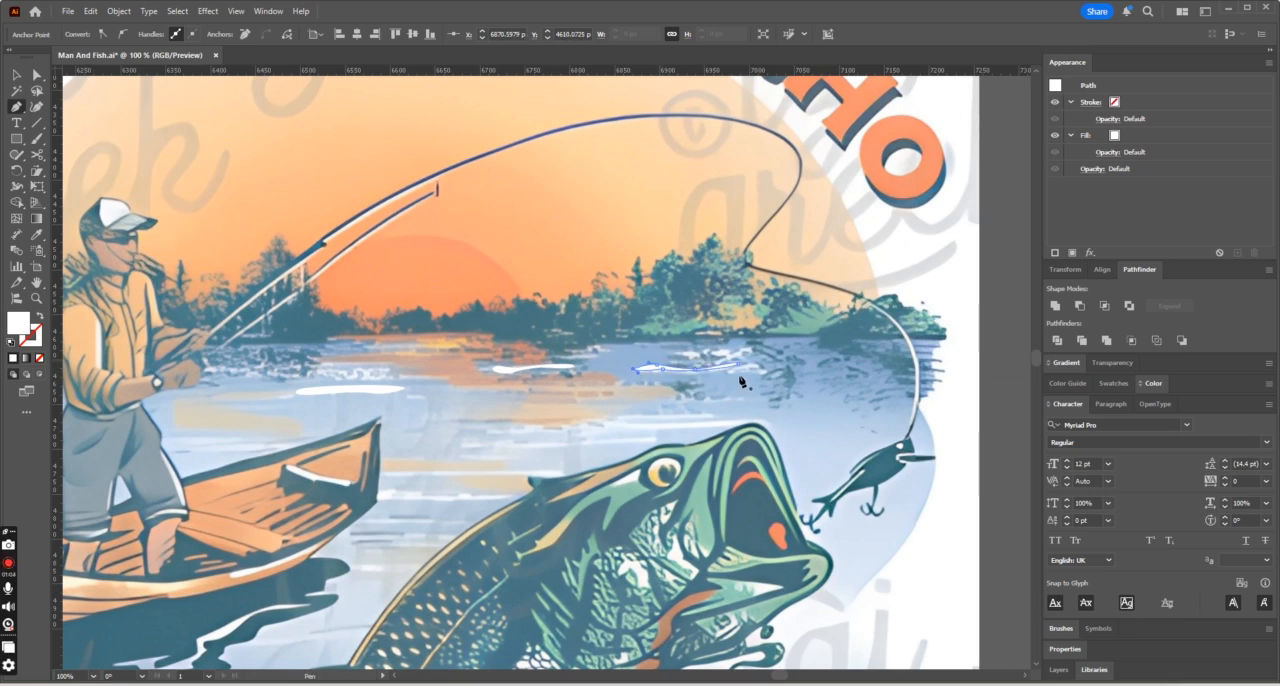
{"action": "mouse_move", "coordinate": [751, 371]}
{"action": "left_mouse_down"}
{"action": "mouse_move", "coordinate": [766, 369]}
{"action": "mouse_move", "coordinate": [736, 378]}
{"action": "left_mouse_up"}
{"action": "scroll", "coordinate": [780, 371], "scroll_direction": "down", "scroll_amount": 1}
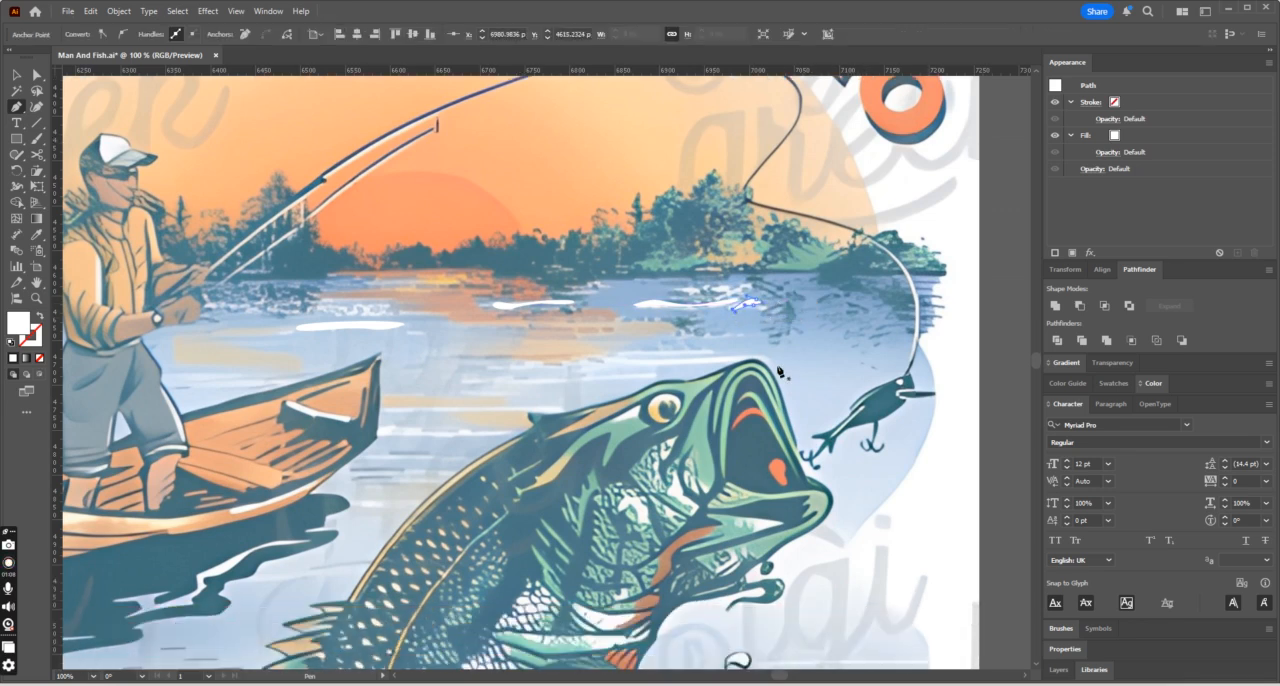
- Trace the white water streaks above the fish's mouth and just behind its head as closed white shapes
{"action": "scroll", "coordinate": [780, 371], "scroll_direction": "down", "scroll_amount": 1}
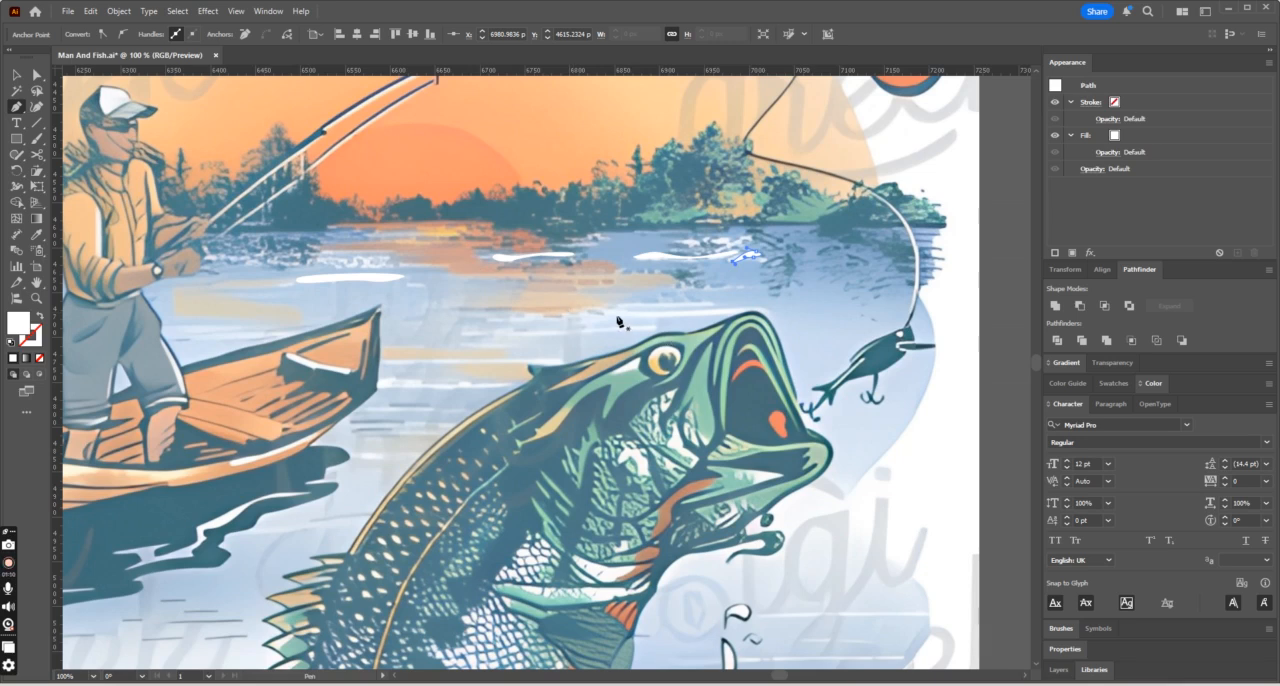
{"action": "left_click", "coordinate": [613, 315]}
{"action": "mouse_move", "coordinate": [686, 317]}
{"action": "left_mouse_down"}
{"action": "mouse_move", "coordinate": [771, 315]}
{"action": "mouse_move", "coordinate": [706, 310]}
{"action": "left_mouse_up"}
{"action": "left_click", "coordinate": [613, 315]}
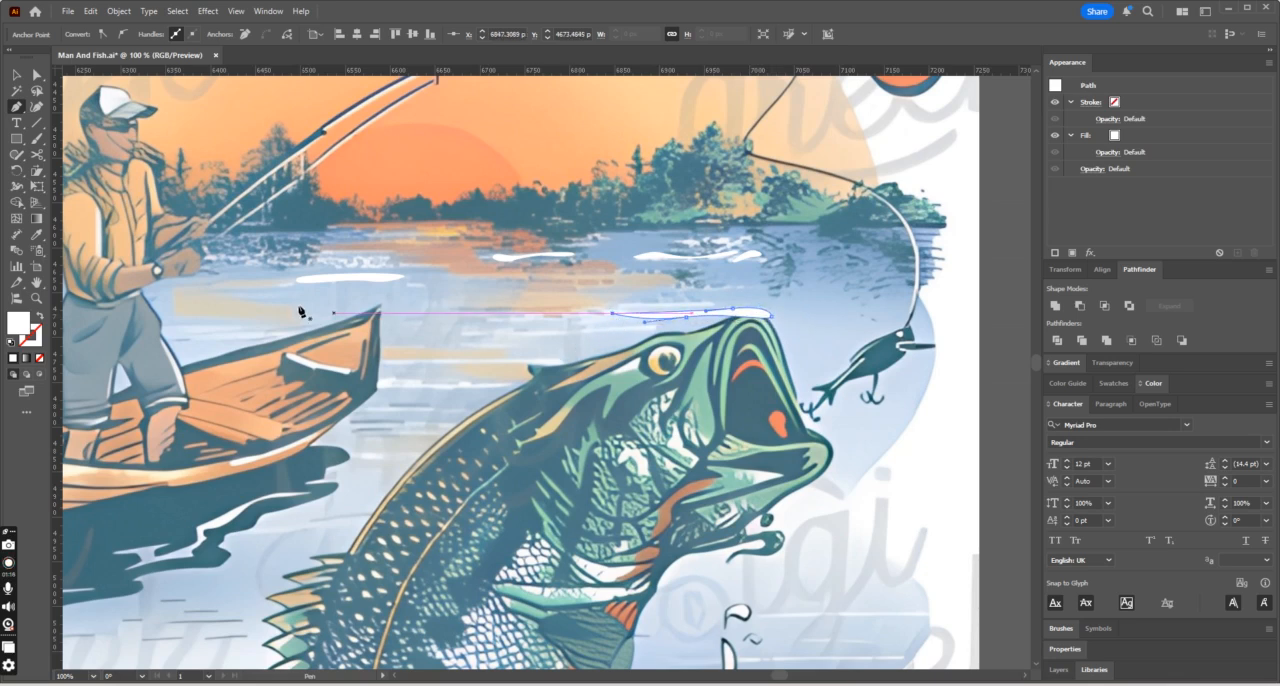
{"action": "left_click", "coordinate": [499, 333]}
{"action": "left_click_drag", "start_coordinate": [557, 330], "coordinate": [655, 328]}
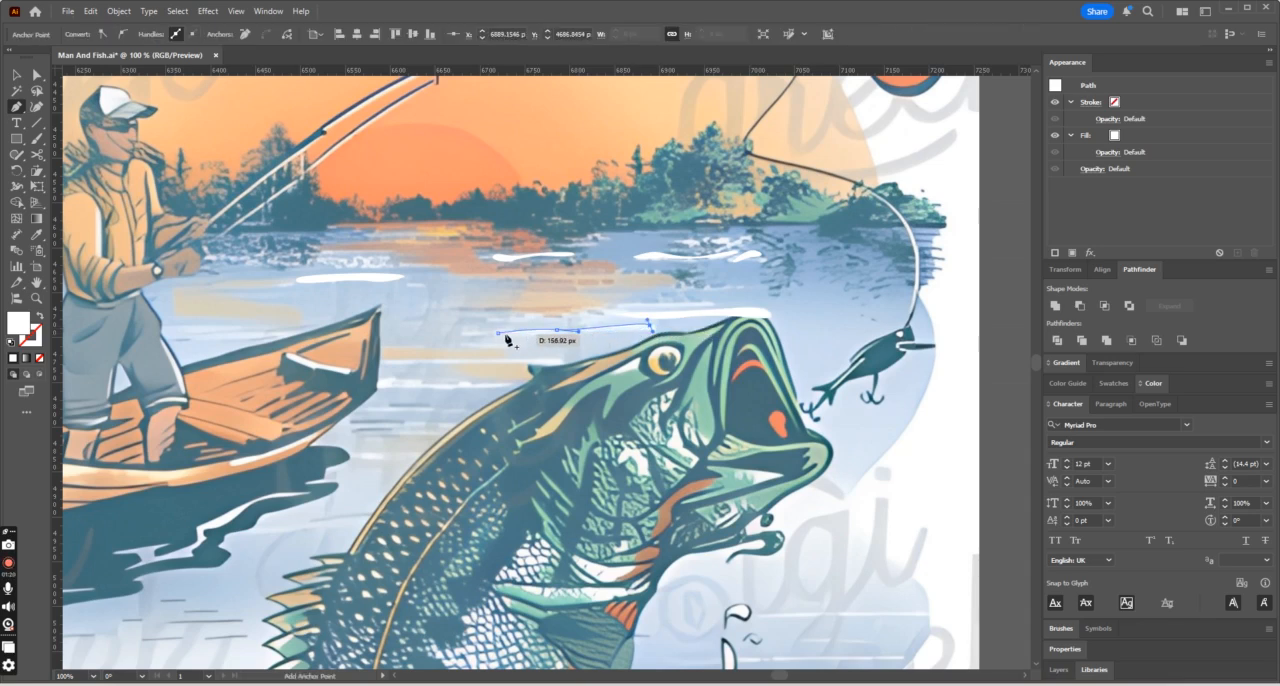
{"action": "left_click_drag", "start_coordinate": [498, 332], "coordinate": [408, 350]}
- Trace the white water streaks between the boat's bow and the fish's back with the Pen tool
{"action": "left_click", "coordinate": [386, 360]}
{"action": "left_click", "coordinate": [564, 361]}
{"action": "scroll", "coordinate": [420, 373], "scroll_direction": "down", "scroll_amount": 1}
{"action": "left_click_drag", "start_coordinate": [512, 351], "coordinate": [373, 350]}
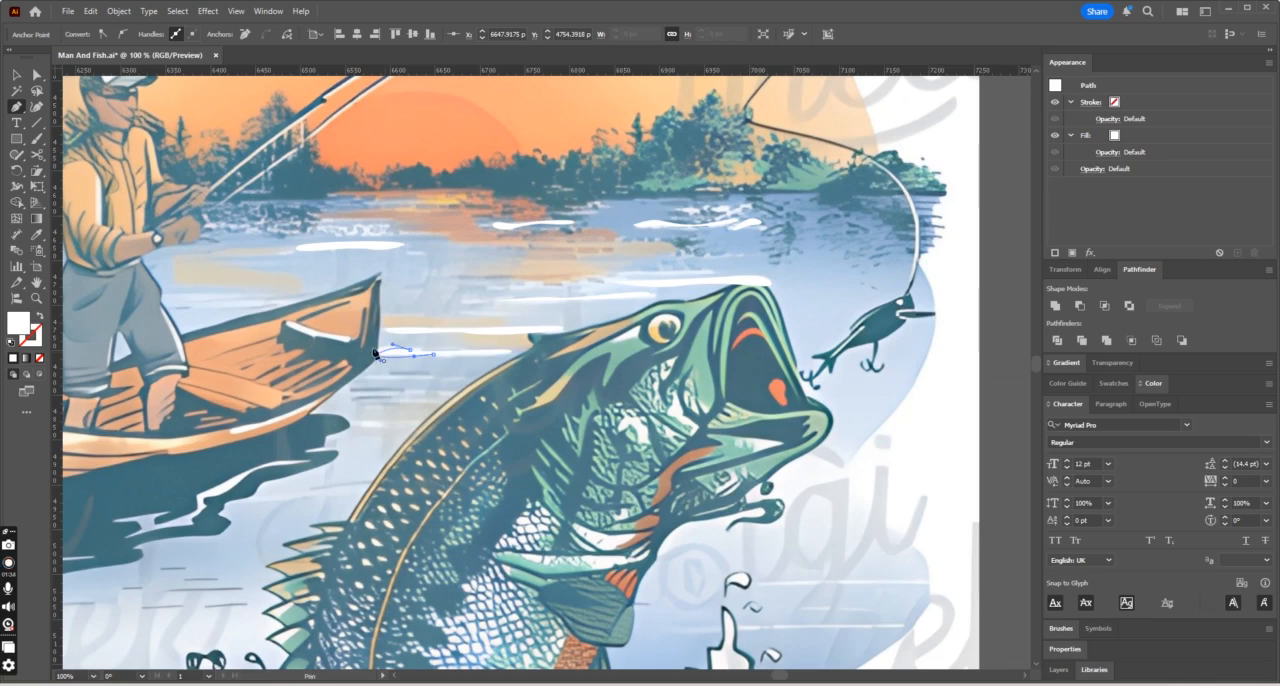
{"action": "left_click", "coordinate": [363, 376]}
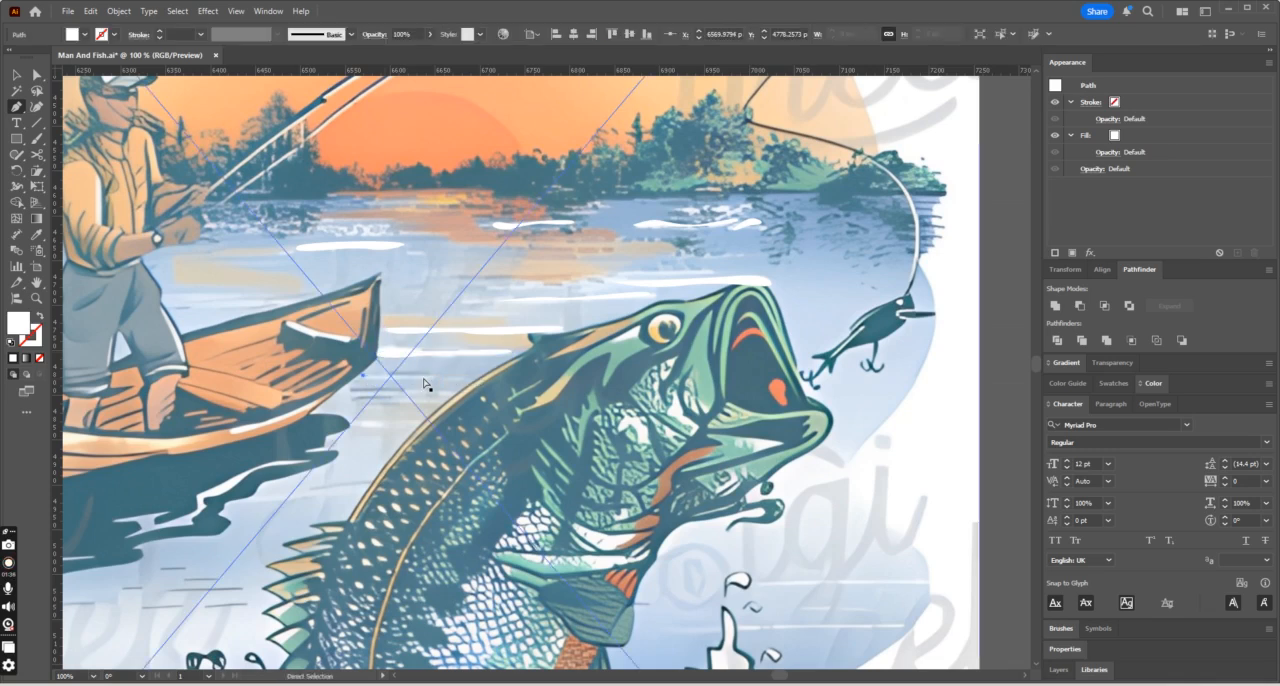
{"action": "left_click", "coordinate": [441, 375]}
{"action": "left_click_drag", "start_coordinate": [441, 376], "coordinate": [380, 369]}
- Trace the two thin horizontal white streaks on the water beside the white splash below the lure
{"action": "scroll", "coordinate": [470, 396], "scroll_direction": "down", "scroll_amount": 1}
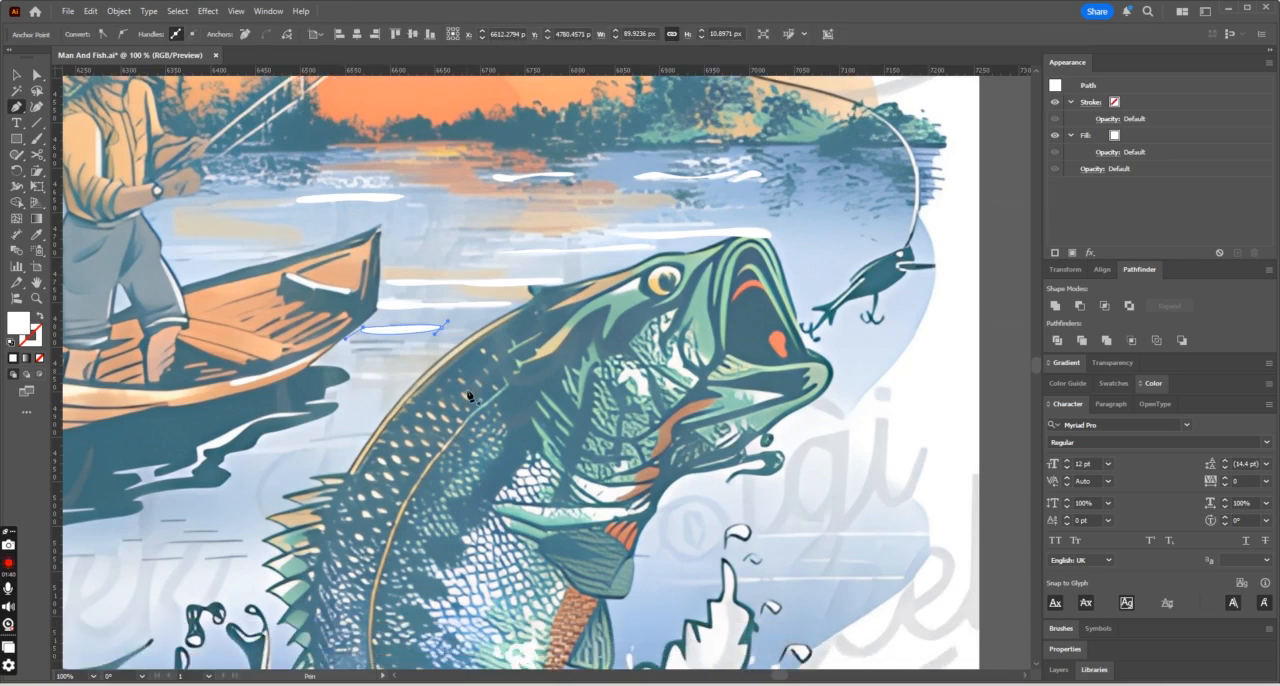
{"action": "scroll", "coordinate": [773, 440], "scroll_direction": "down", "scroll_amount": 1}
{"action": "left_click_drag", "start_coordinate": [763, 489], "coordinate": [902, 484]}
{"action": "key", "text": "ctrl+z"}
{"action": "mouse_move", "coordinate": [768, 490]}
{"action": "left_mouse_down"}
{"action": "mouse_move", "coordinate": [903, 486]}
{"action": "mouse_move", "coordinate": [920, 498]}
{"action": "mouse_move", "coordinate": [762, 492]}
{"action": "left_mouse_up"}
{"action": "scroll", "coordinate": [758, 514], "scroll_direction": "down", "scroll_amount": 1}
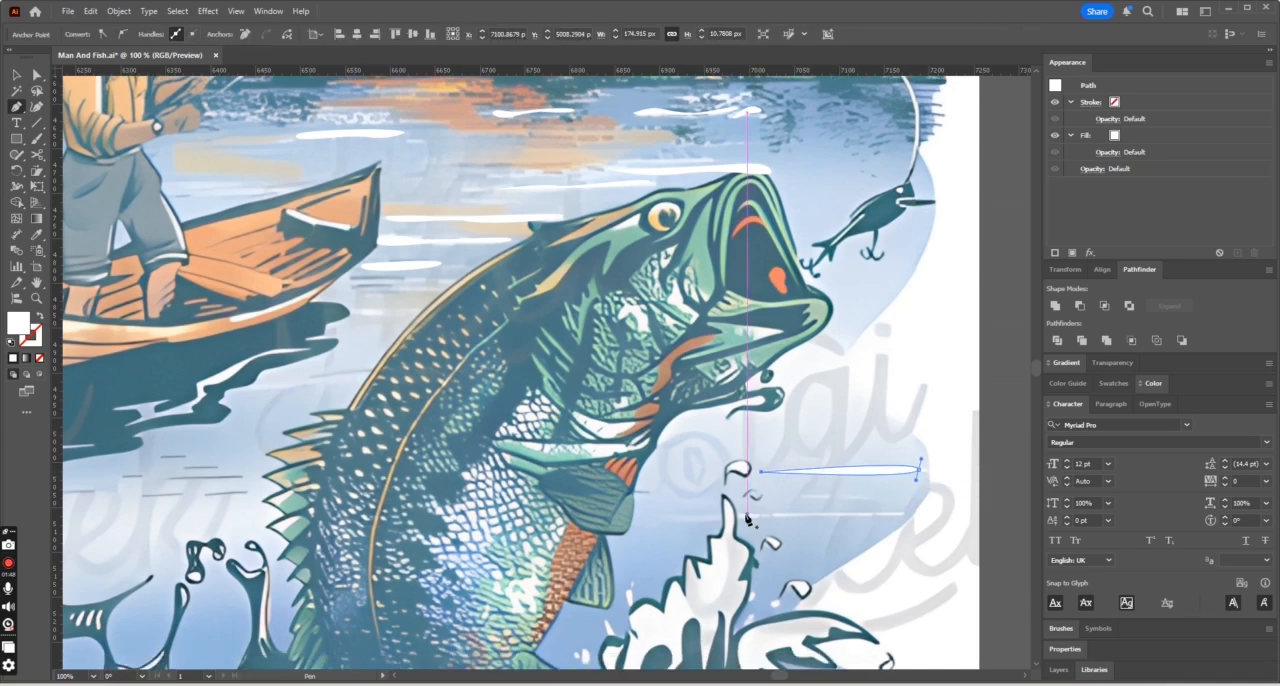
{"action": "left_click", "coordinate": [747, 515]}
{"action": "left_click_drag", "start_coordinate": [901, 514], "coordinate": [907, 525]}
{"action": "mouse_move", "coordinate": [747, 514]}
{"action": "left_mouse_down"}
{"action": "mouse_move", "coordinate": [770, 519]}
{"action": "mouse_move", "coordinate": [744, 519]}
{"action": "left_mouse_up"}
{"action": "key", "text": "ctrl+minus"}
{"action": "key", "text": "ctrl+minus"}
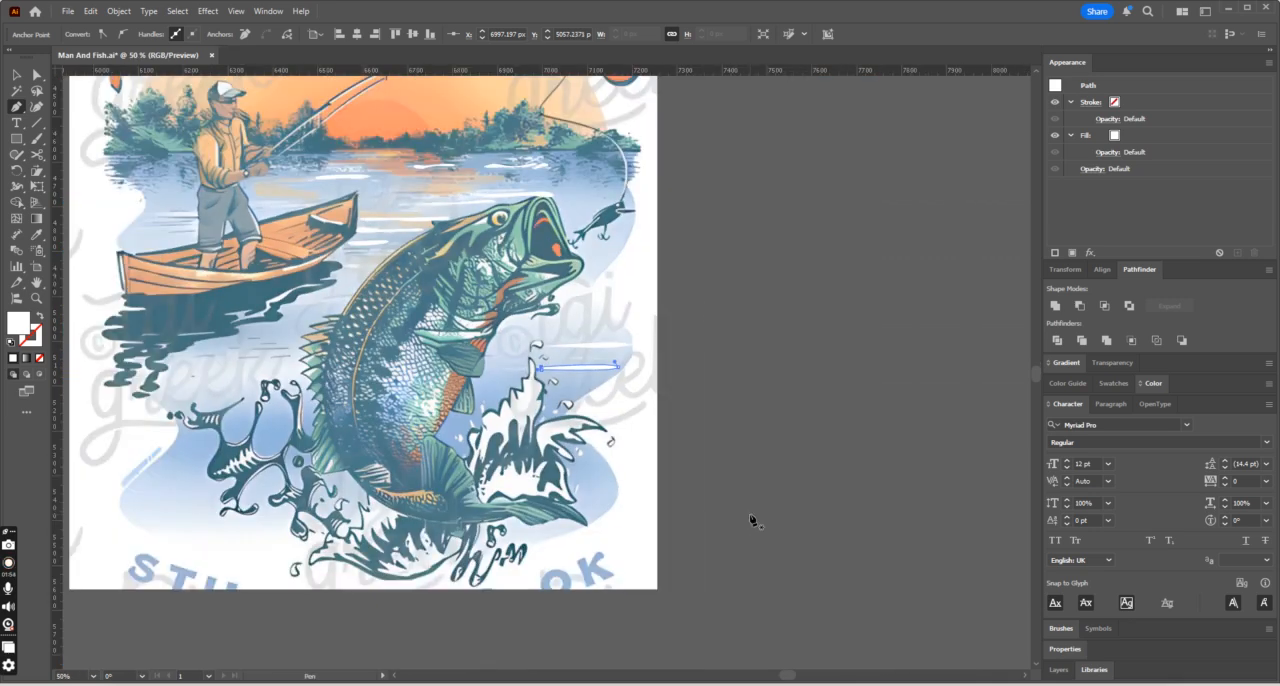
- Review the traced white water highlights against the reference image and the redrawn artwork at different zoom levels
{"action": "scroll", "coordinate": [382, 400], "scroll_direction": "up", "scroll_amount": 4}
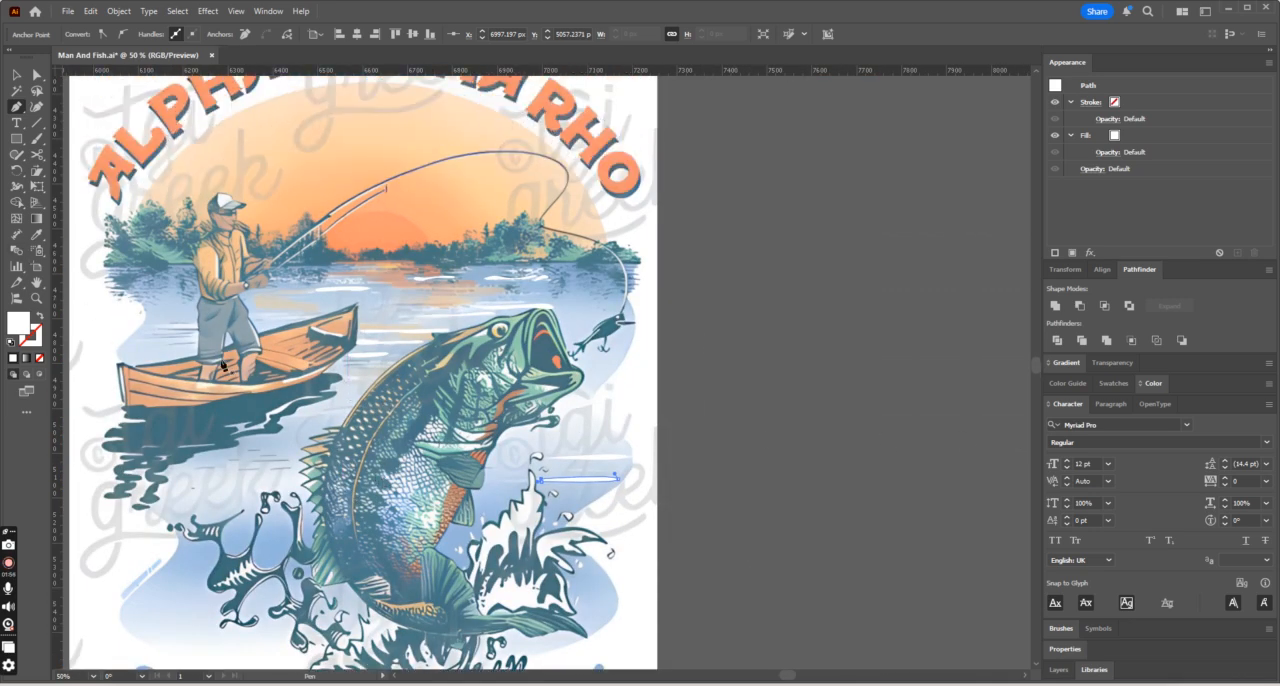
{"action": "left_click", "coordinate": [20, 78]}
{"action": "left_click", "coordinate": [654, 456]}
{"action": "scroll", "coordinate": [722, 494], "scroll_direction": "up", "scroll_amount": 1}
{"action": "left_click", "coordinate": [810, 496]}
{"action": "scroll", "coordinate": [810, 496], "scroll_direction": "down", "scroll_amount": 2}
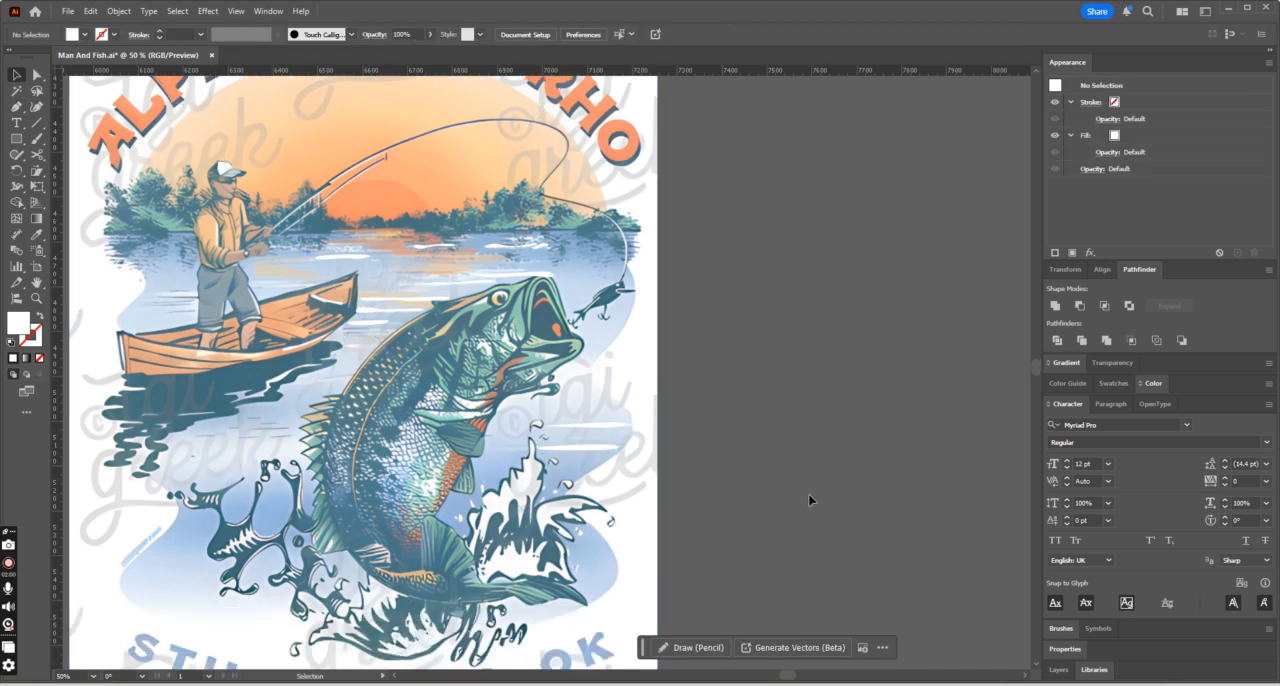
{"action": "key", "text": "ctrl+minus"}
{"action": "key", "text": "ctrl+minus"}
{"action": "key", "text": "ctrl+minus"}
{"action": "key", "text": "ctrl+minus"}
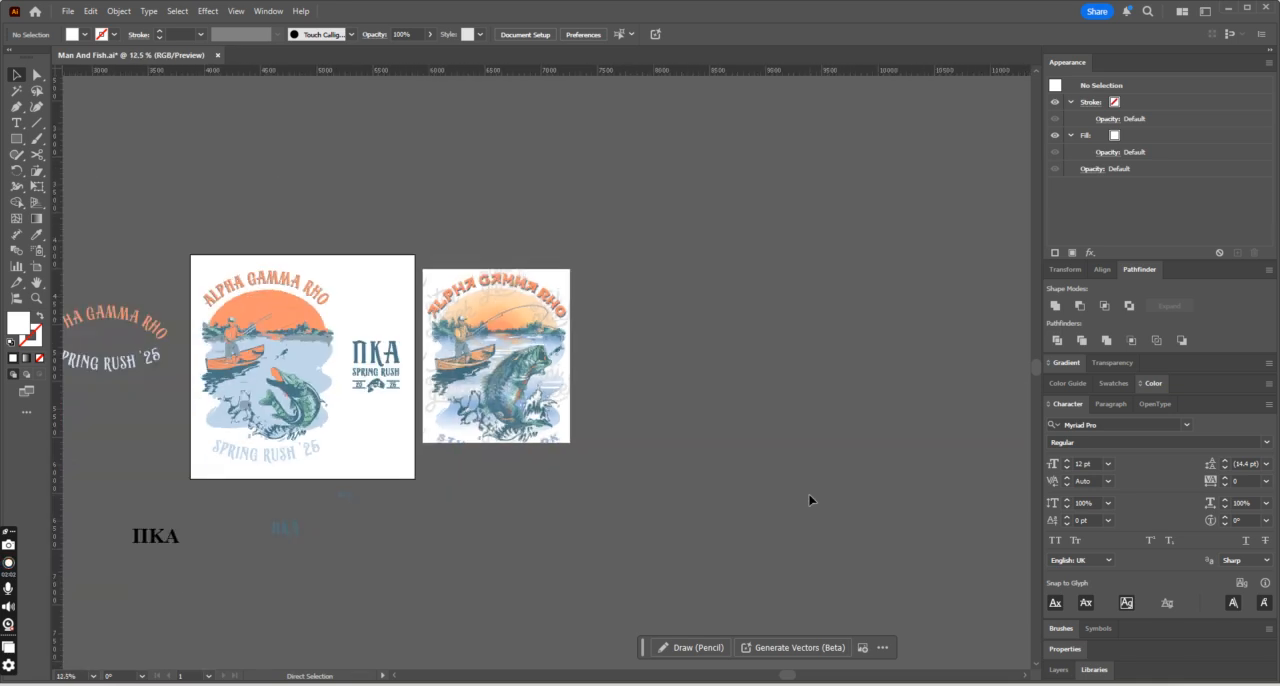
{"action": "key", "text": "ctrl+plus"}
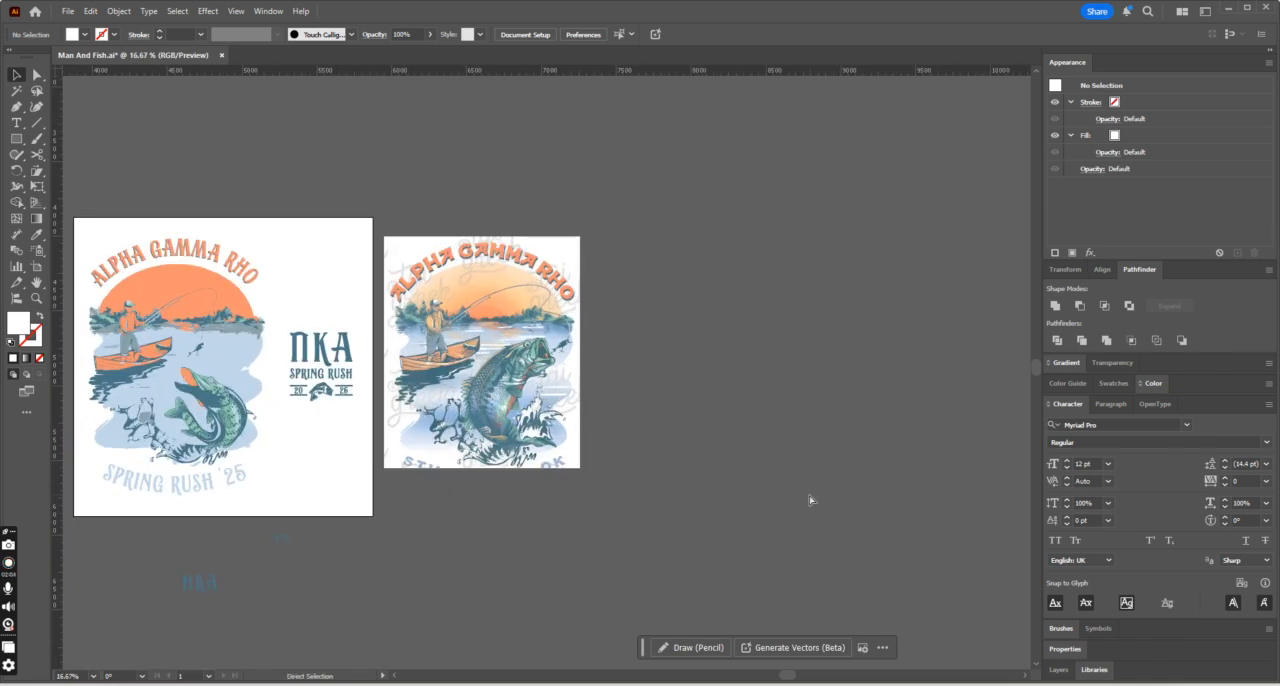
{"action": "key", "text": "ctrl+plus"}
{"action": "key", "text": "ctrl+plus"}
{"action": "key", "text": "ctrl+plus"}
{"action": "key", "text": "ctrl+plus"}
{"action": "key", "text": "ctrl+plus"}
{"action": "key", "text": "ctrl+minus"}
{"action": "key", "text": "ctrl+minus"}
{"action": "key", "text": "ctrl+minus"}
{"action": "key", "text": "ctrl+minus"}
{"action": "key", "text": "ctrl+minus"}
{"action": "key", "text": "ctrl+plus"}
{"action": "key", "text": "ctrl+plus"}
{"action": "key", "text": "ctrl+plus"}
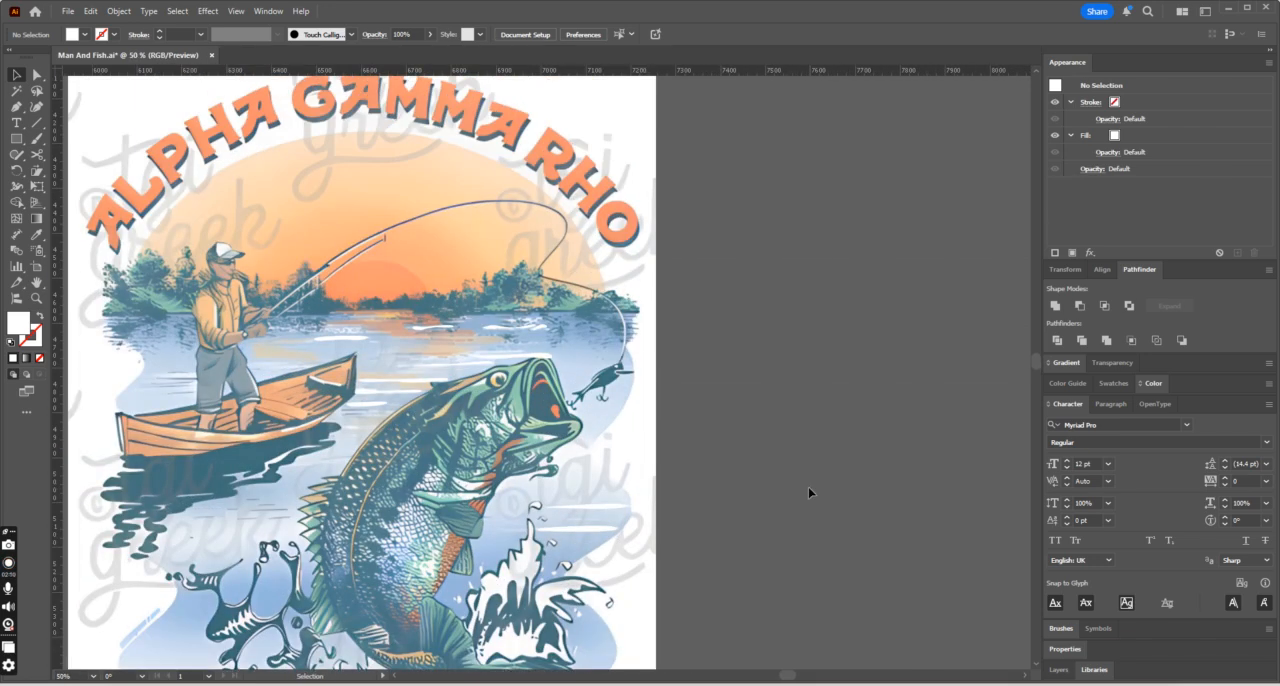
- Trace the tree reflection patches just below the far shoreline near the fishing line as a closed white shape
{"action": "left_click", "coordinate": [624, 352]}
{"action": "key", "text": "ctrl+plus"}
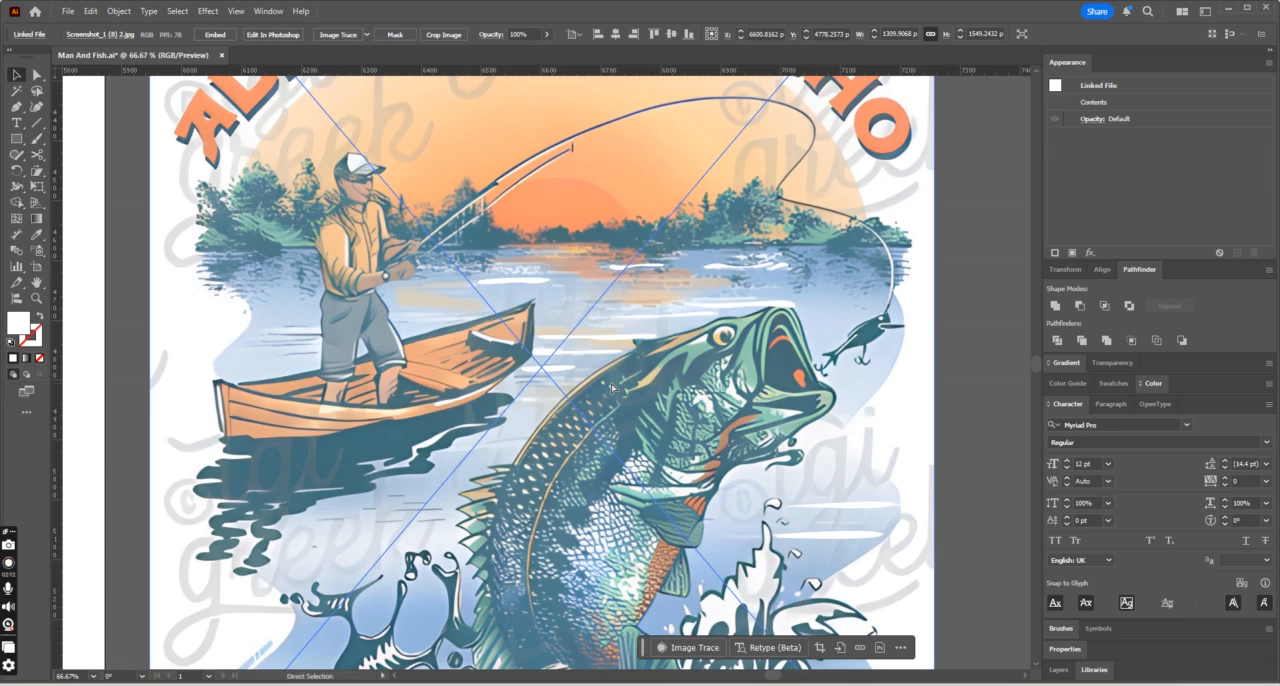
{"action": "left_click", "coordinate": [828, 246]}
{"action": "key", "text": "ctrl+plus"}
{"action": "key", "text": "ctrl+plus"}
{"action": "key", "text": "ctrl+plus"}
{"action": "key", "text": "ctrl+plus"}
{"action": "left_click_drag", "start_coordinate": [527, 389], "coordinate": [564, 413]}
{"action": "left_click_drag", "start_coordinate": [596, 397], "coordinate": [607, 411]}
{"action": "left_click_drag", "start_coordinate": [593, 412], "coordinate": [598, 423]}
{"action": "left_click_drag", "start_coordinate": [639, 424], "coordinate": [657, 419]}
{"action": "left_click_drag", "start_coordinate": [688, 433], "coordinate": [699, 438]}
{"action": "left_click_drag", "start_coordinate": [660, 397], "coordinate": [543, 372]}
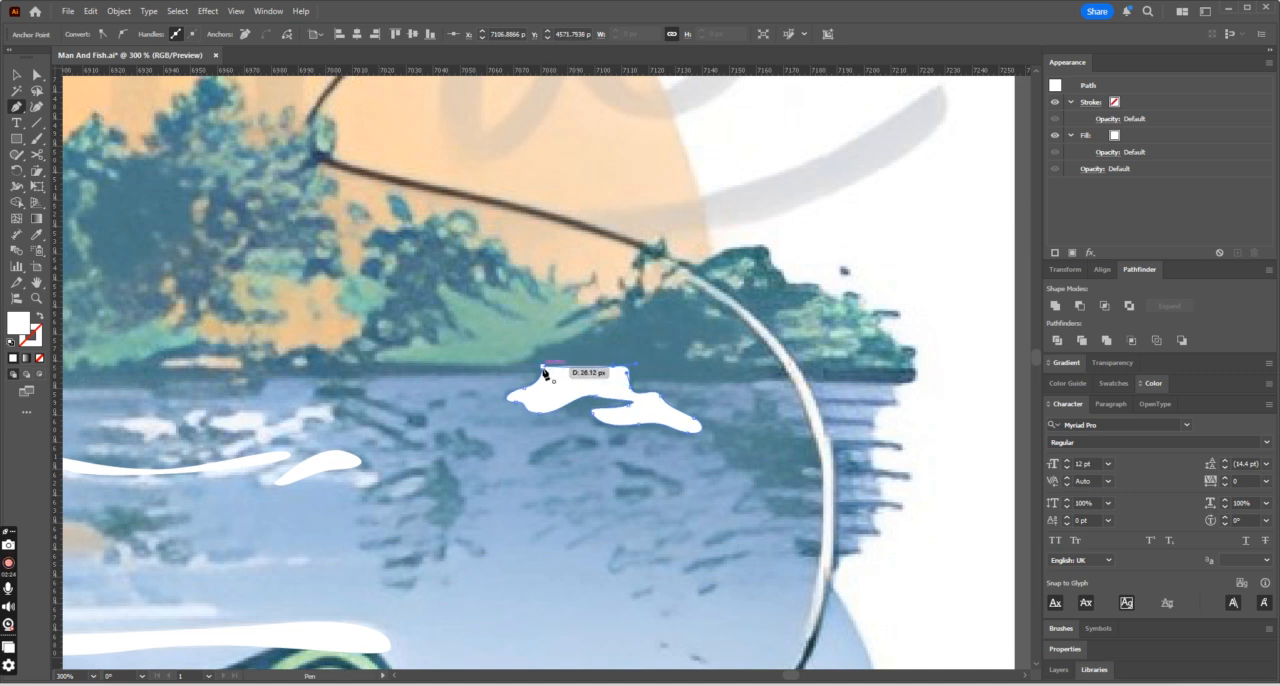
- Trace the jagged reflection with finger-like ripples where the fishing line crosses the lake's outer edge
{"action": "left_click", "coordinate": [716, 451]}
{"action": "left_click_drag", "start_coordinate": [714, 425], "coordinate": [823, 440]}
{"action": "left_click", "coordinate": [861, 416]}
{"action": "left_click", "coordinate": [869, 441]}
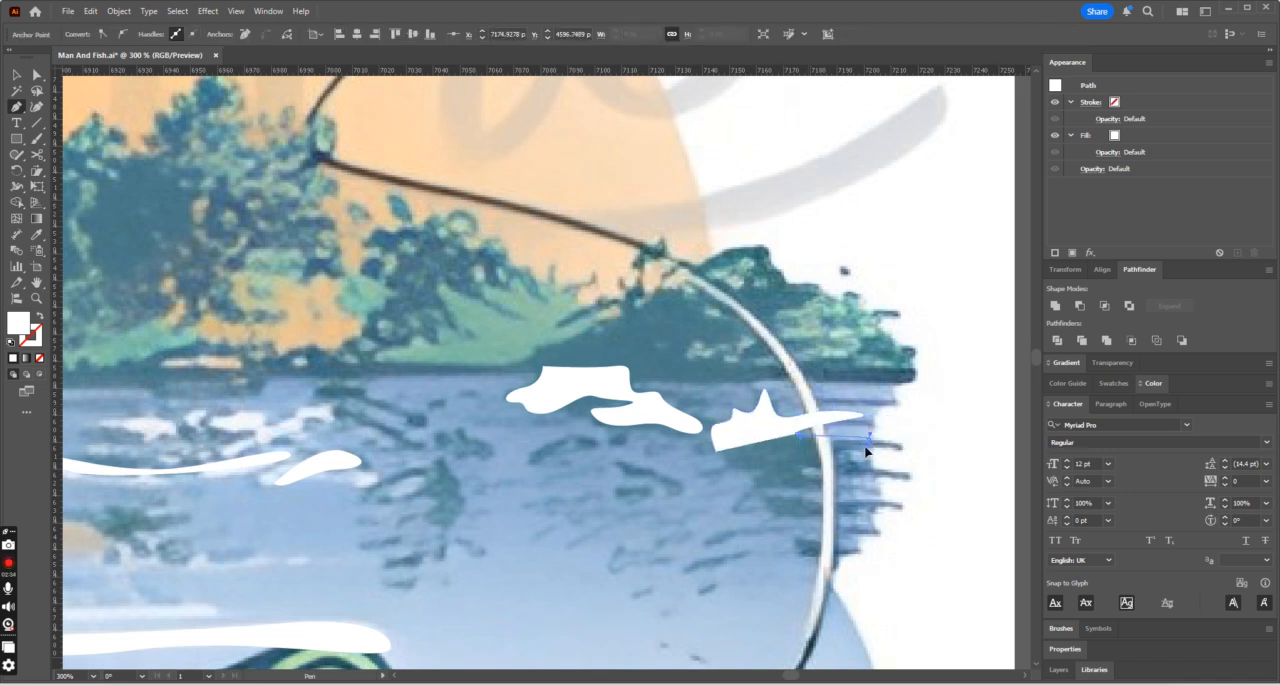
{"action": "left_click", "coordinate": [805, 451]}
{"action": "left_click", "coordinate": [874, 469]}
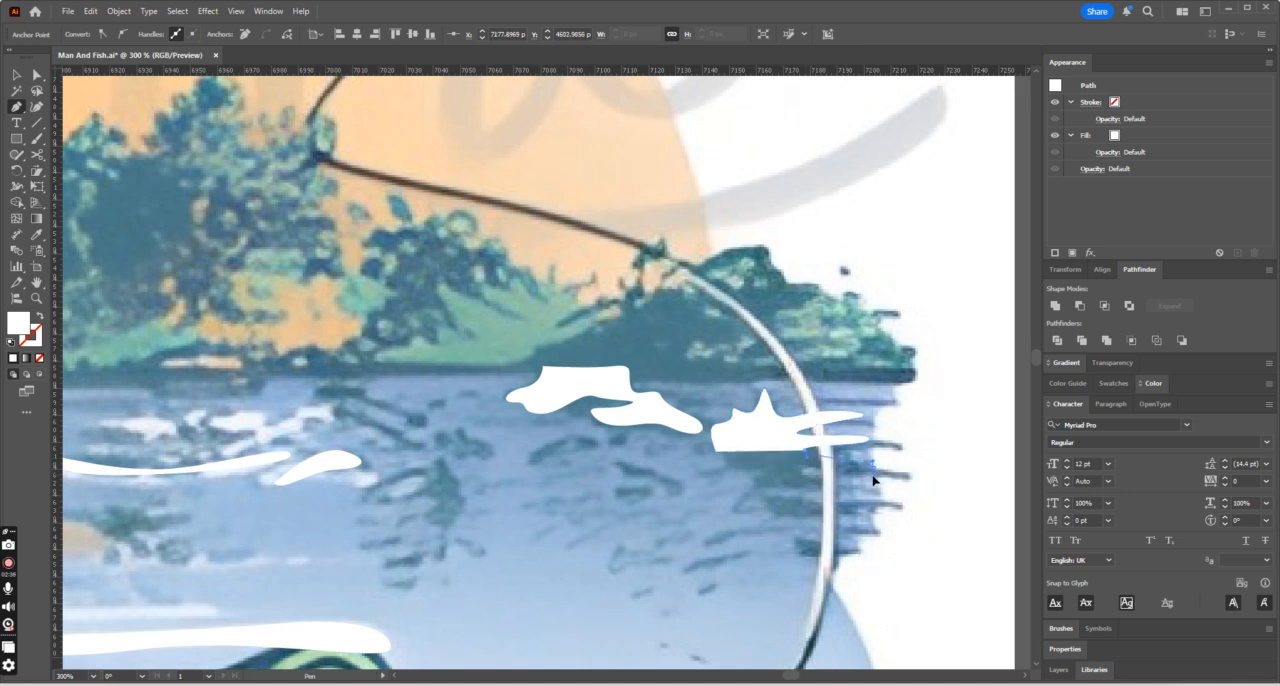
{"action": "left_click_drag", "start_coordinate": [803, 472], "coordinate": [866, 490]}
{"action": "left_click_drag", "start_coordinate": [785, 484], "coordinate": [717, 461]}
{"action": "left_click", "coordinate": [717, 456]}
- Trace the narrow ripple directly beneath the jagged reflection as a closed white shape
{"action": "left_click", "coordinate": [772, 508], "text": "ctrl"}
{"action": "left_click", "coordinate": [773, 506]}
{"action": "left_click_drag", "start_coordinate": [784, 497], "coordinate": [805, 502]}
{"action": "left_click_drag", "start_coordinate": [888, 497], "coordinate": [883, 508]}
{"action": "left_click_drag", "start_coordinate": [771, 508], "coordinate": [772, 486]}
- Lock the reference image and select the traced reflection shapes below the far shoreline
{"action": "left_click", "coordinate": [15, 77]}
{"action": "left_click_drag", "start_coordinate": [917, 540], "coordinate": [571, 403]}
{"action": "key", "text": "ctrl+z"}
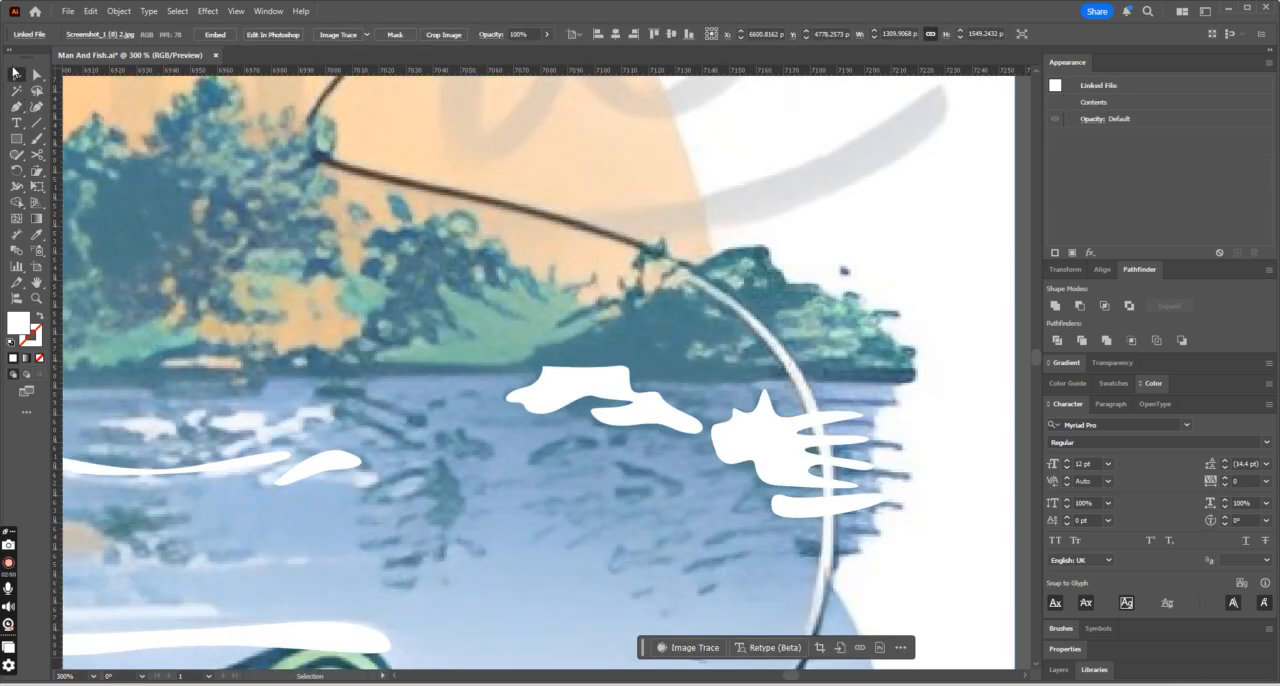
{"action": "left_click_drag", "start_coordinate": [936, 401], "coordinate": [674, 514]}
{"action": "key", "text": "ctrl+z"}
{"action": "key", "text": "ctrl+2"}
{"action": "left_click_drag", "start_coordinate": [910, 405], "coordinate": [577, 537]}
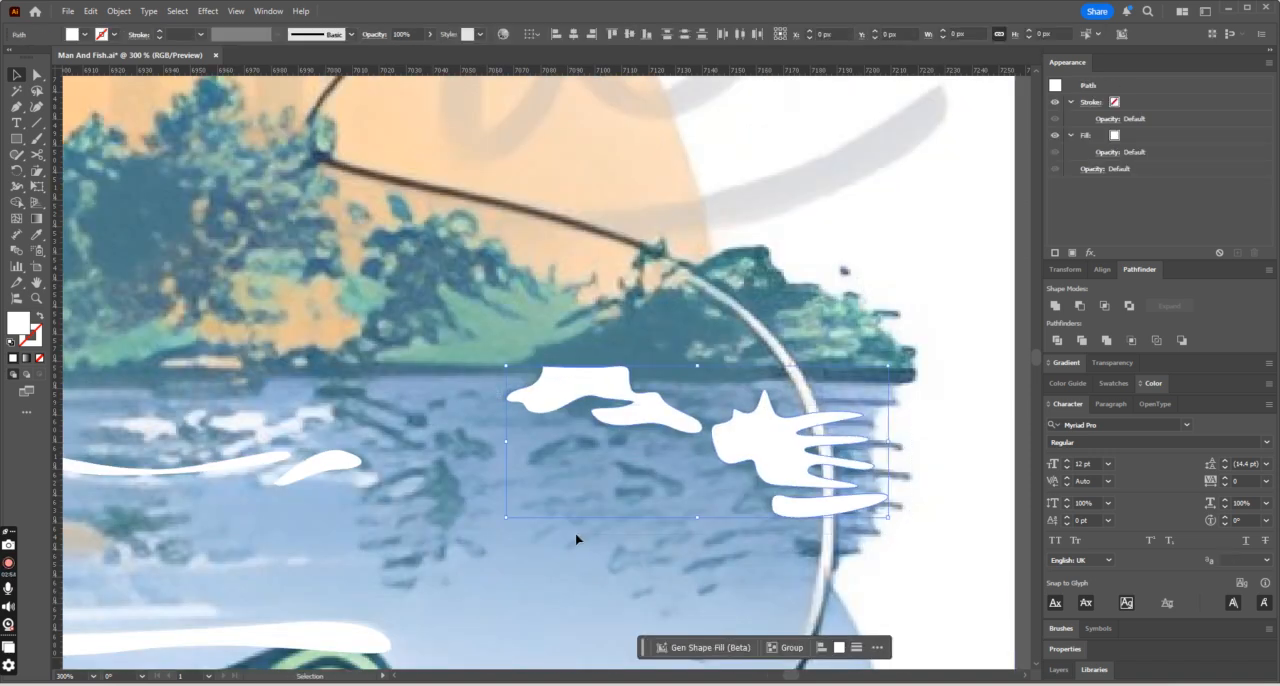
- Fill the selected reflection shapes with the dark teal sampled from the ΠKA lettering using the Eyedropper
{"action": "key", "text": "ctrl+minus"}
{"action": "key", "text": "ctrl+minus"}
{"action": "key", "text": "ctrl+minus"}
{"action": "key", "text": "ctrl+minus"}
{"action": "key", "text": "ctrl+minus"}
{"action": "key", "text": "ctrl+minus"}
{"action": "key", "text": "ctrl+minus"}
{"action": "key", "text": "ctrl+minus"}
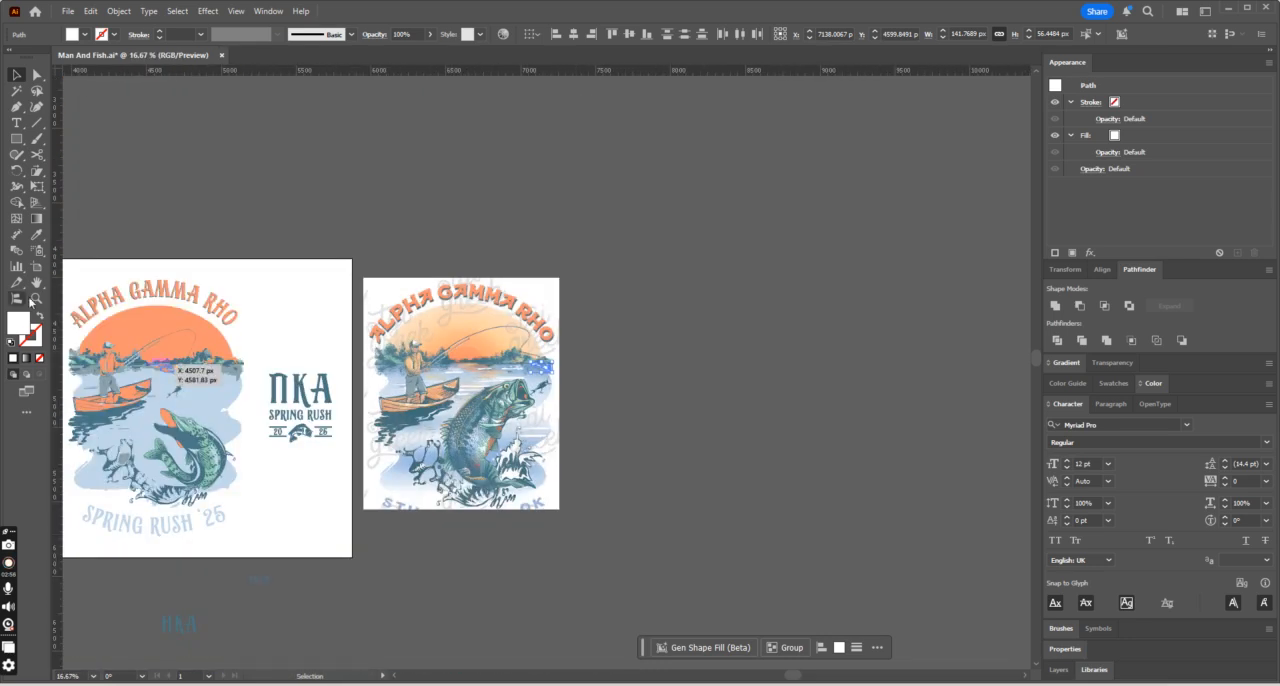
{"action": "left_click", "coordinate": [37, 236]}
{"action": "left_click", "coordinate": [291, 372]}
- Trace the three small ripples below the far-shore reflection as closed teal shapes with the Pen tool
{"action": "key", "text": "ctrl+plus"}
{"action": "key", "text": "ctrl+plus"}
{"action": "key", "text": "ctrl+plus"}
{"action": "key", "text": "ctrl+plus"}
{"action": "key", "text": "ctrl+plus"}
{"action": "key", "text": "ctrl+plus"}
{"action": "key", "text": "ctrl+plus"}
{"action": "key", "text": "ctrl+plus"}
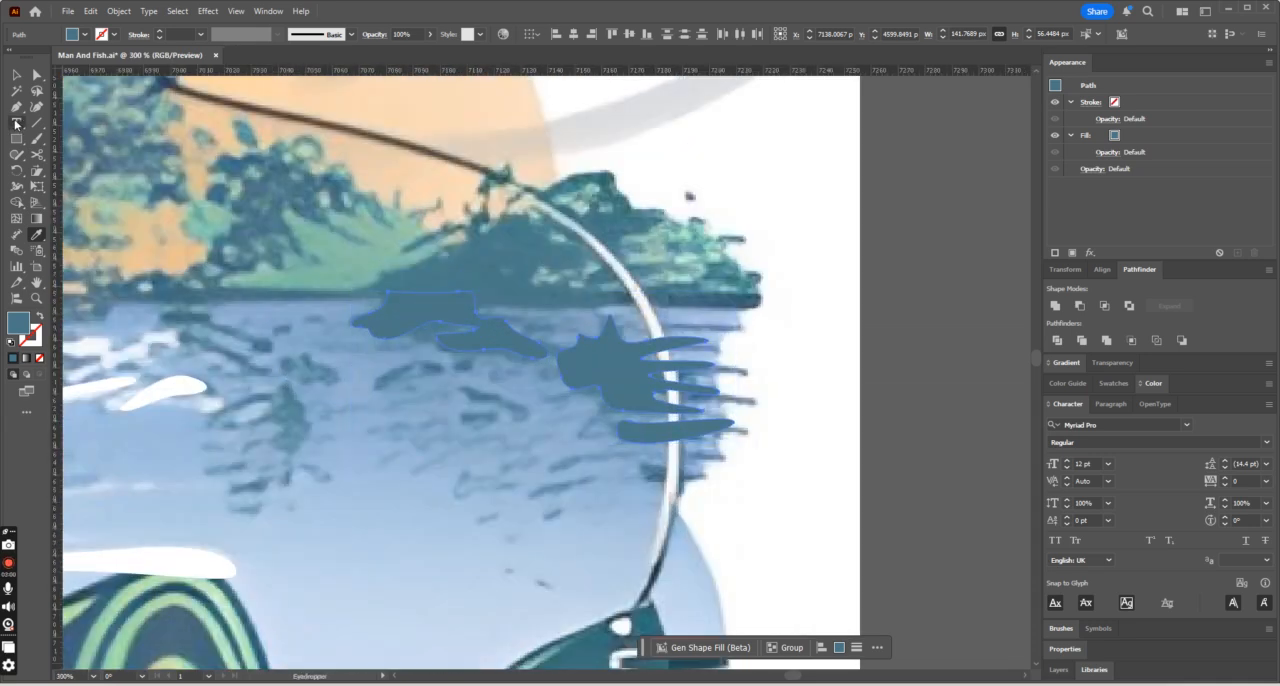
{"action": "left_click_drag", "start_coordinate": [413, 348], "coordinate": [528, 422]}
{"action": "left_click", "coordinate": [447, 371]}
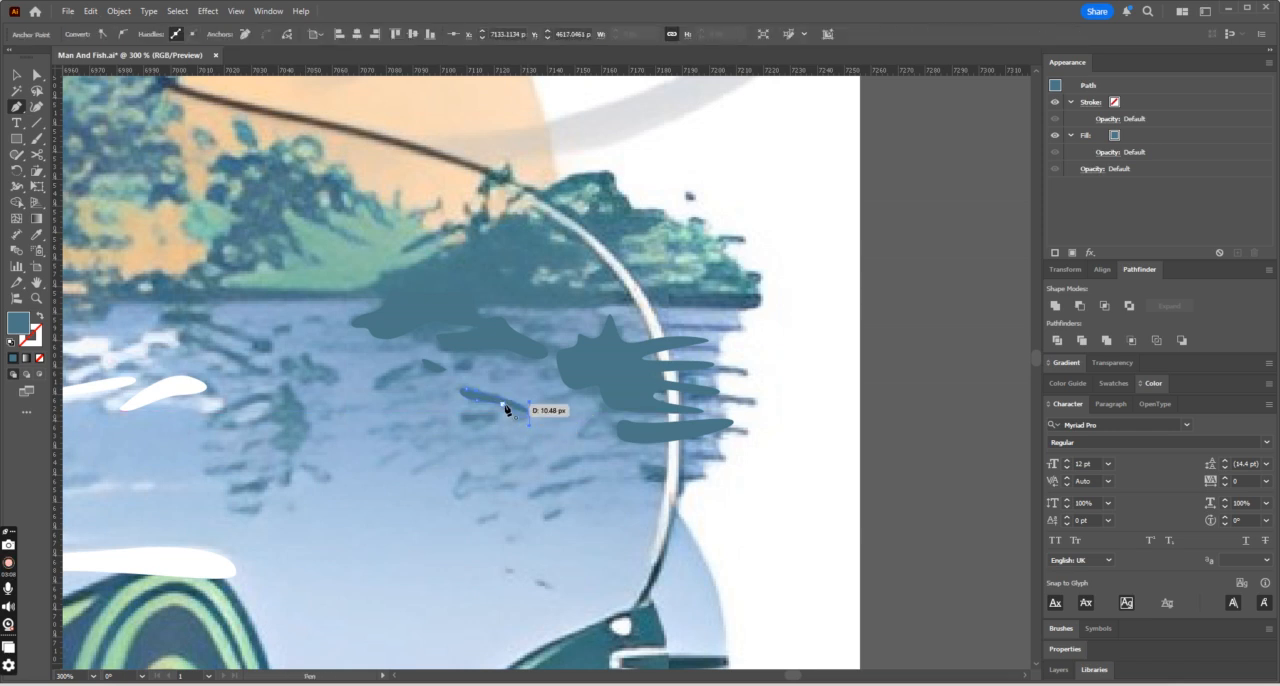
{"action": "left_click", "coordinate": [411, 366]}
{"action": "left_click_drag", "start_coordinate": [382, 388], "coordinate": [362, 388]}
{"action": "left_click", "coordinate": [412, 367]}
- Trace the slanted ripple lower on the lake and the short ripple crossing the fishing line beneath the jagged reflection
{"action": "left_click", "coordinate": [531, 494]}
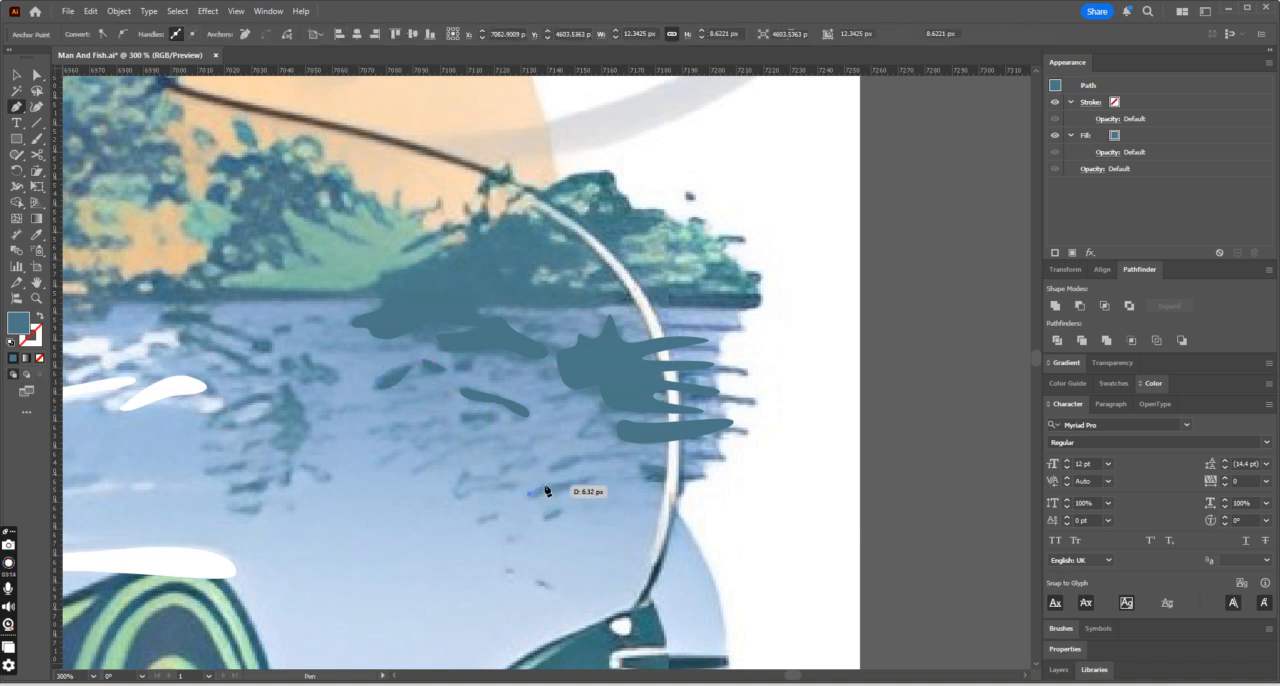
{"action": "left_click_drag", "start_coordinate": [586, 472], "coordinate": [587, 482]}
{"action": "left_click", "coordinate": [531, 495]}
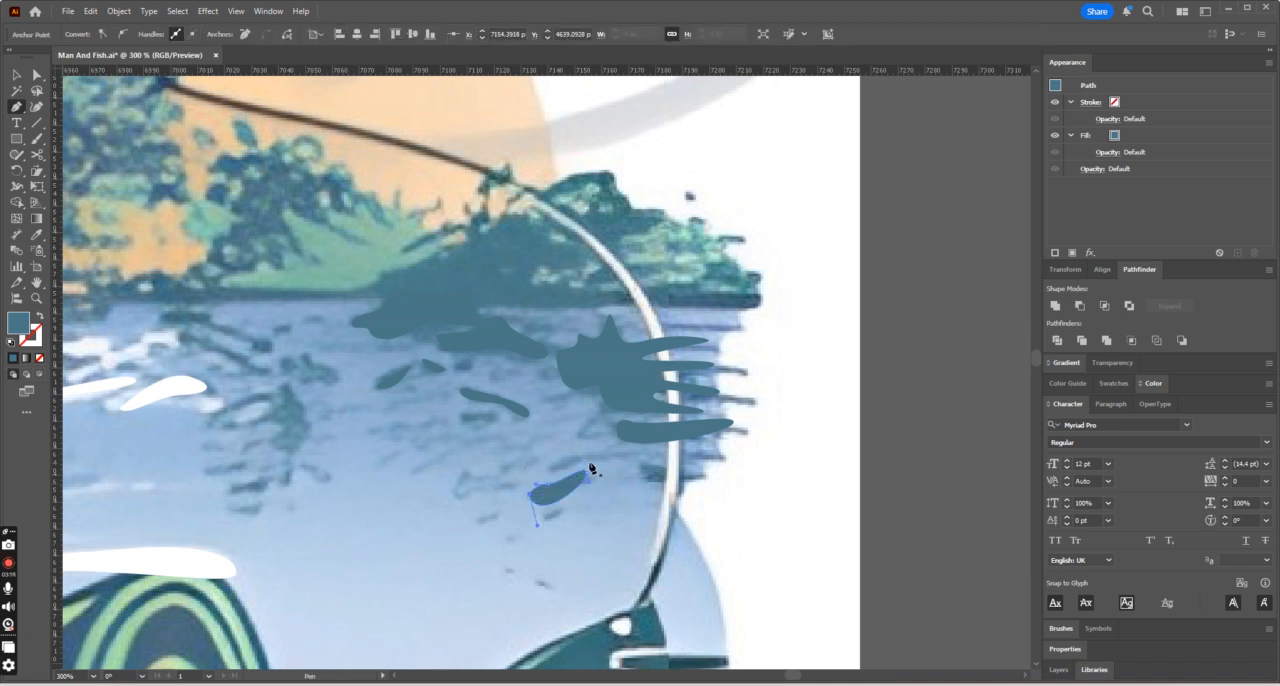
{"action": "left_click", "coordinate": [531, 491]}
{"action": "left_click", "coordinate": [704, 481]}
{"action": "left_click_drag", "start_coordinate": [644, 478], "coordinate": [697, 483]}
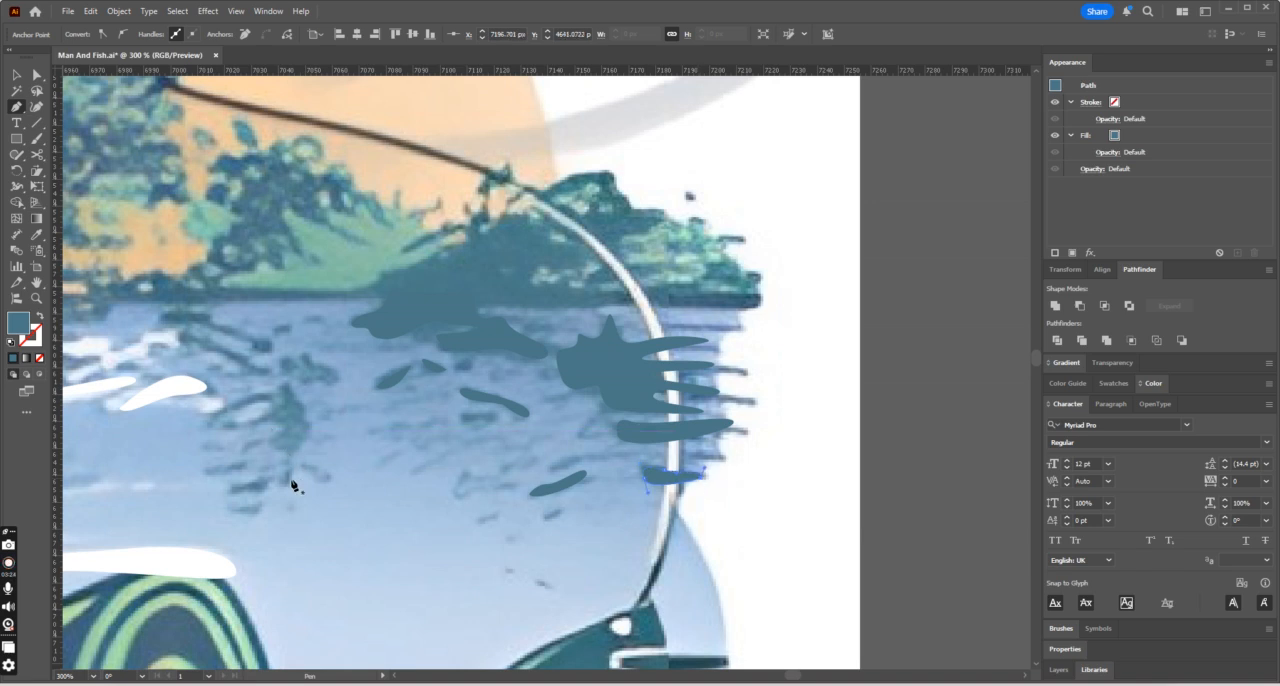
- Trace the tall curved tree reflection and the narrow ripple beside it as closed teal shapes
{"action": "left_click", "coordinate": [285, 447]}
{"action": "left_click", "coordinate": [270, 444]}
{"action": "left_click", "coordinate": [281, 430]}
{"action": "left_click_drag", "start_coordinate": [263, 416], "coordinate": [284, 408]}
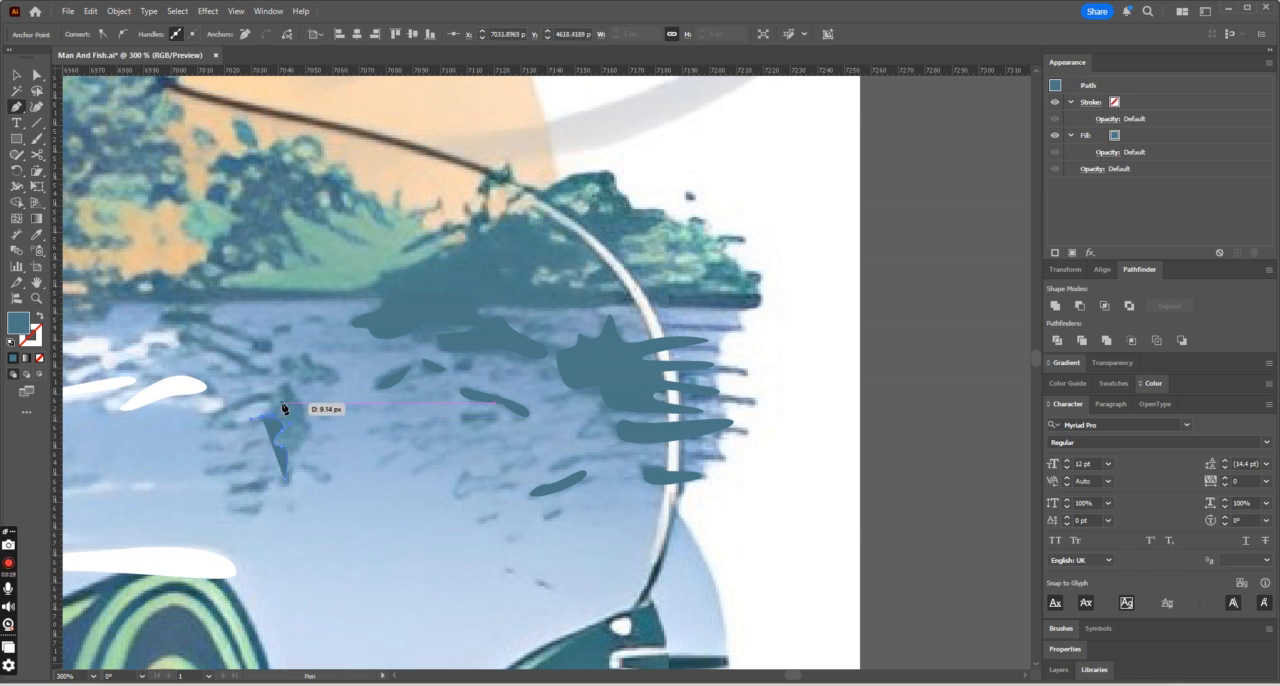
{"action": "left_click_drag", "start_coordinate": [284, 395], "coordinate": [293, 493]}
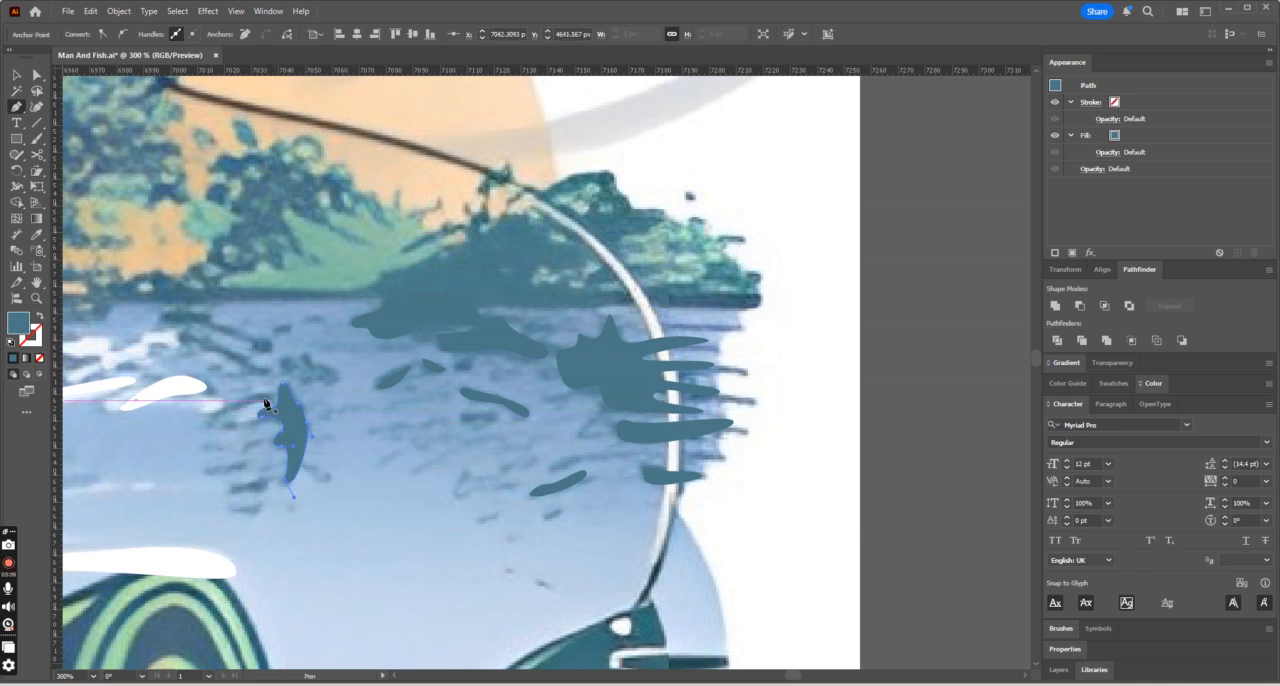
{"action": "left_click_drag", "start_coordinate": [235, 414], "coordinate": [270, 404]}
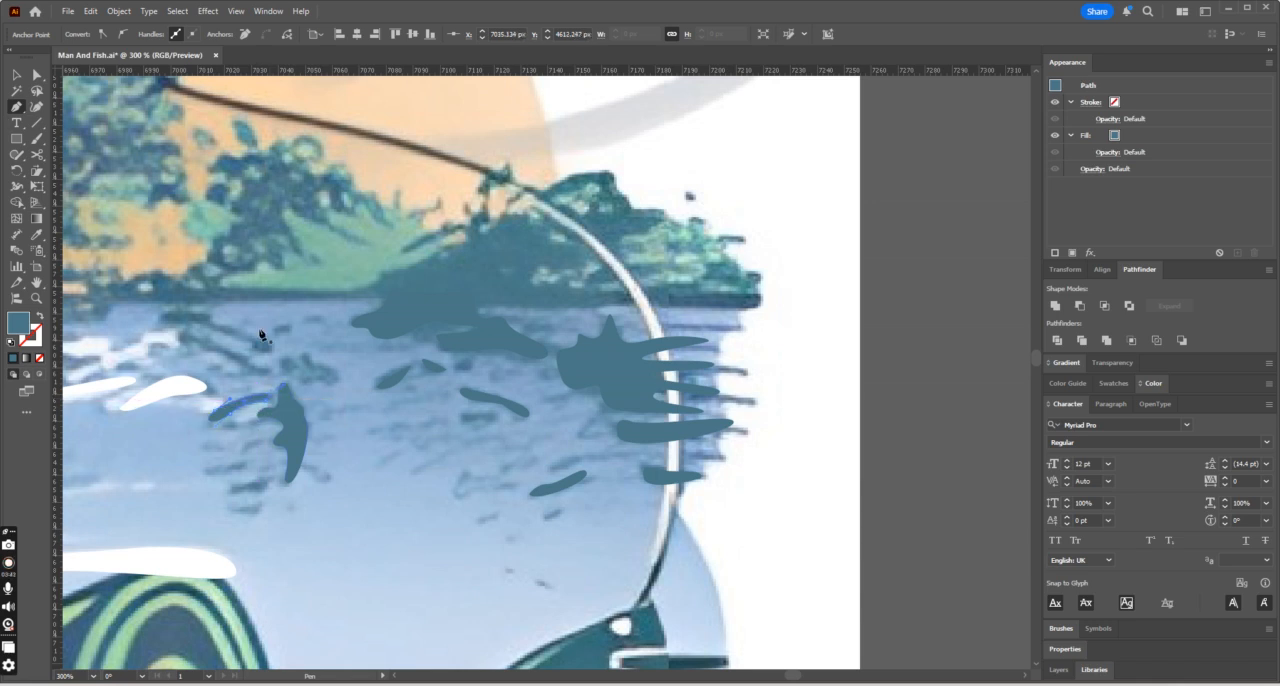
- Trace the slanted ripple above the curved tree reflection and the small round spots next to it
{"action": "left_click_drag", "start_coordinate": [231, 361], "coordinate": [213, 347]}
{"action": "left_click_drag", "start_coordinate": [199, 348], "coordinate": [231, 359]}
{"action": "left_click_drag", "start_coordinate": [255, 350], "coordinate": [290, 334]}
{"action": "mouse_move", "coordinate": [276, 337]}
{"action": "left_mouse_down"}
{"action": "mouse_move", "coordinate": [276, 325]}
{"action": "mouse_move", "coordinate": [302, 332]}
{"action": "mouse_move", "coordinate": [273, 335]}
{"action": "left_mouse_up"}
{"action": "key", "text": "ctrl+z"}
{"action": "key", "text": "ctrl+z"}
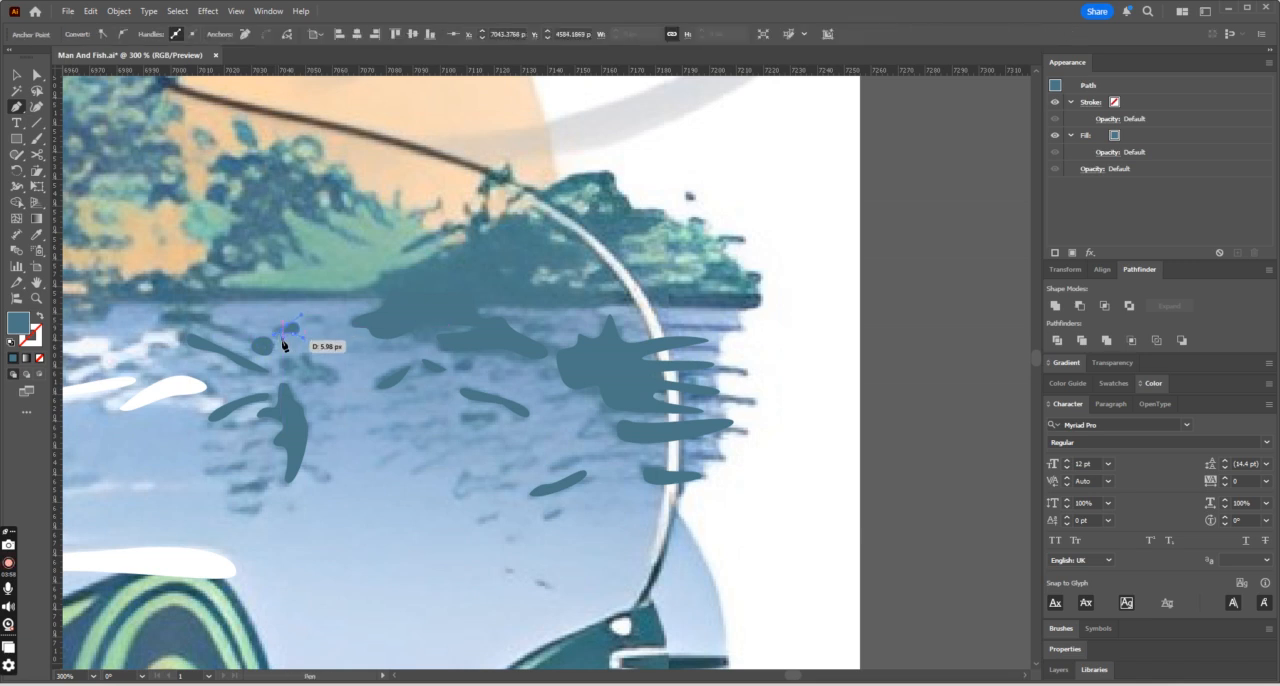
{"action": "left_click", "coordinate": [328, 325]}
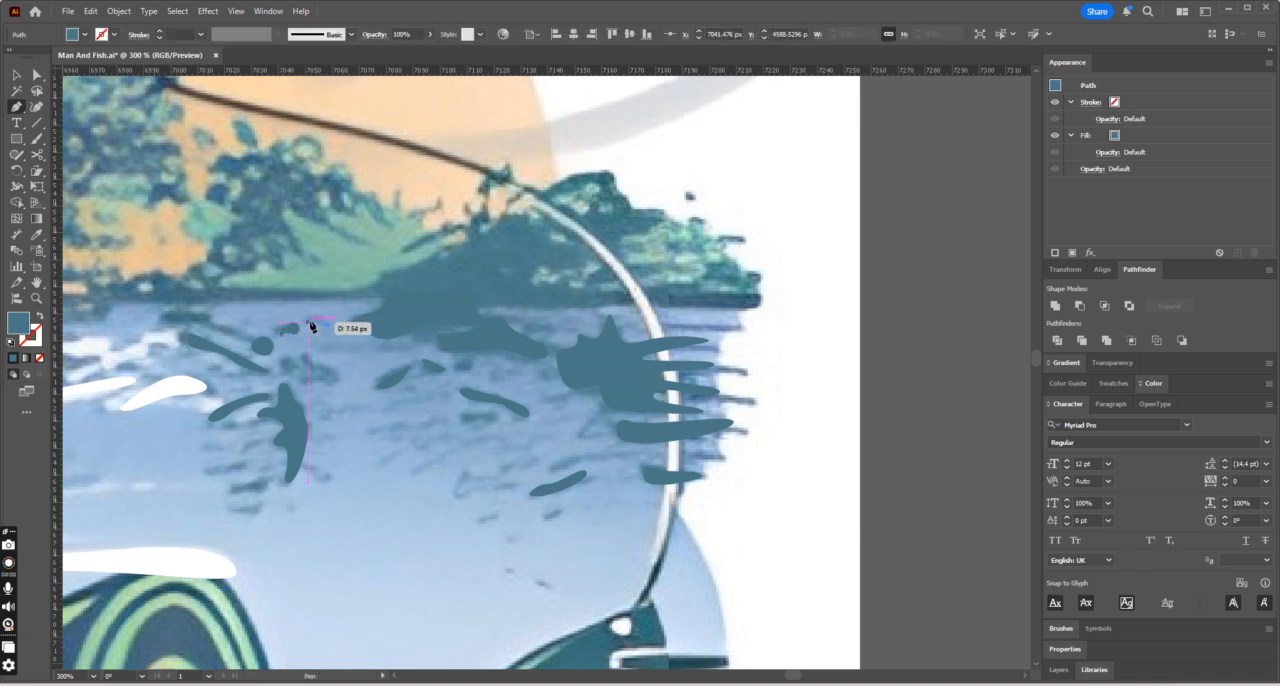
{"action": "left_click_drag", "start_coordinate": [309, 321], "coordinate": [300, 322]}
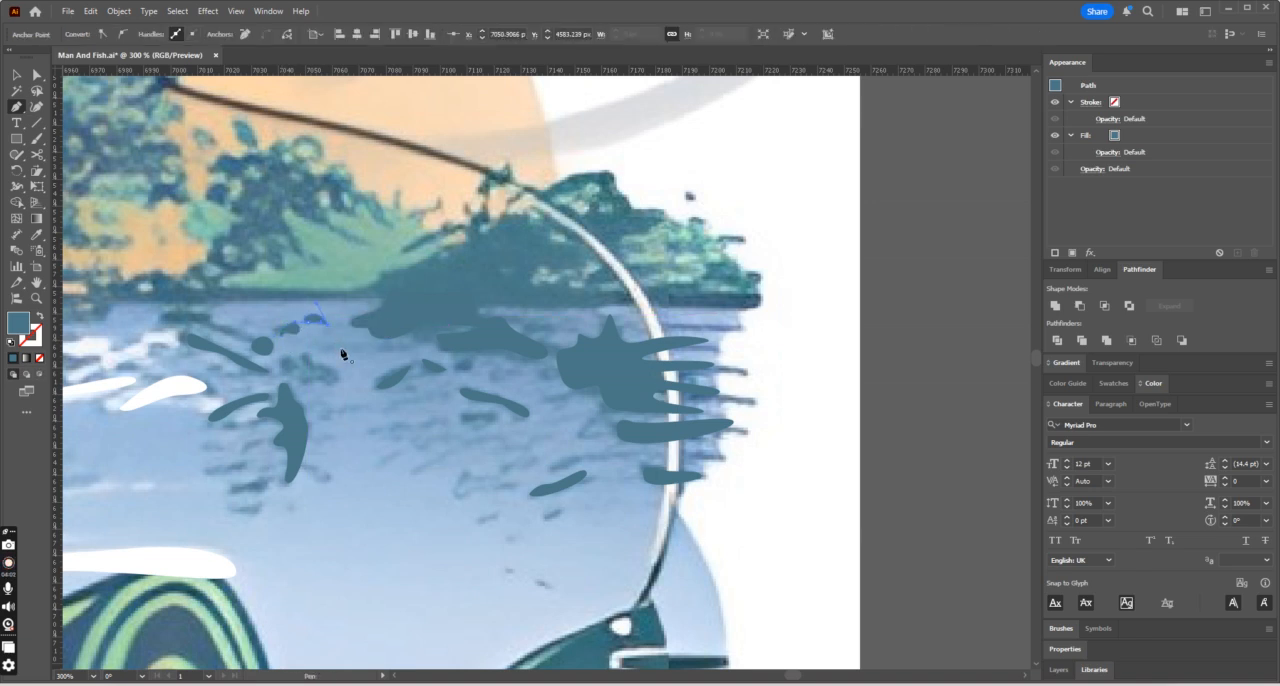
- Trace the branching ripple just below the long white highlight above the fish's head
{"action": "key", "text": "ctrl+minus"}
{"action": "key", "text": "ctrl+minus"}
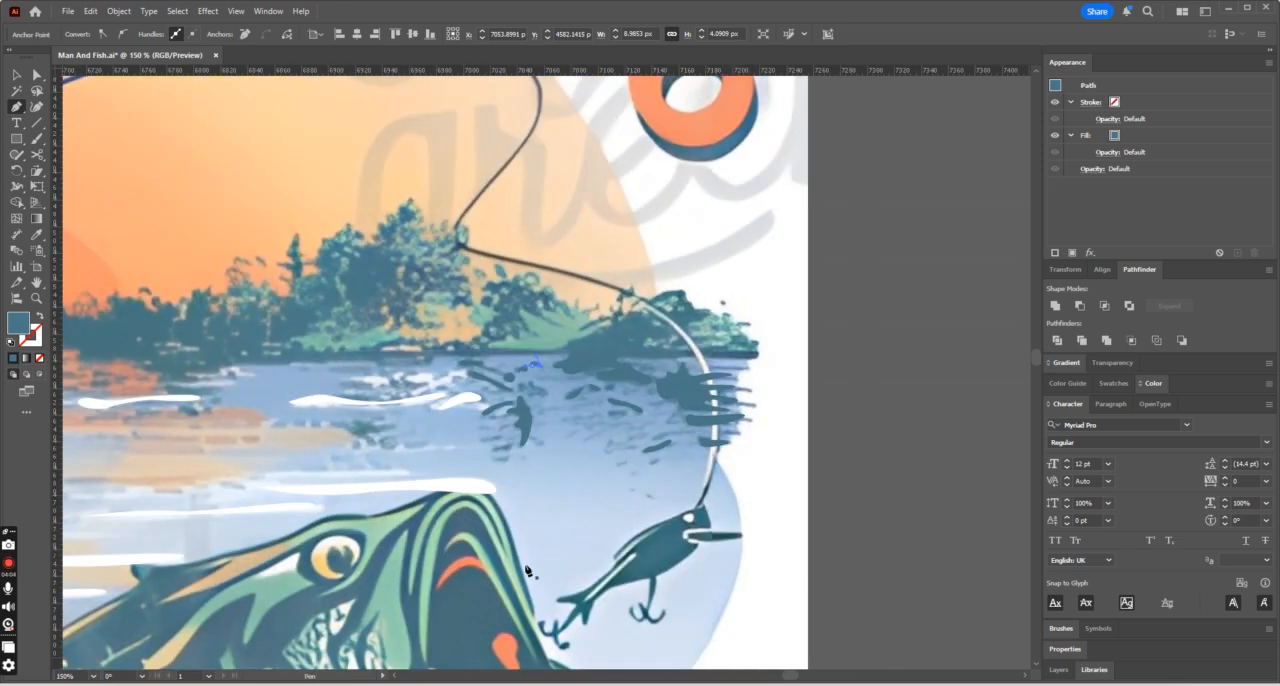
{"action": "mouse_move", "coordinate": [797, 680]}
{"action": "left_mouse_down"}
{"action": "mouse_move", "coordinate": [705, 677]}
{"action": "mouse_move", "coordinate": [785, 677]}
{"action": "left_mouse_up"}
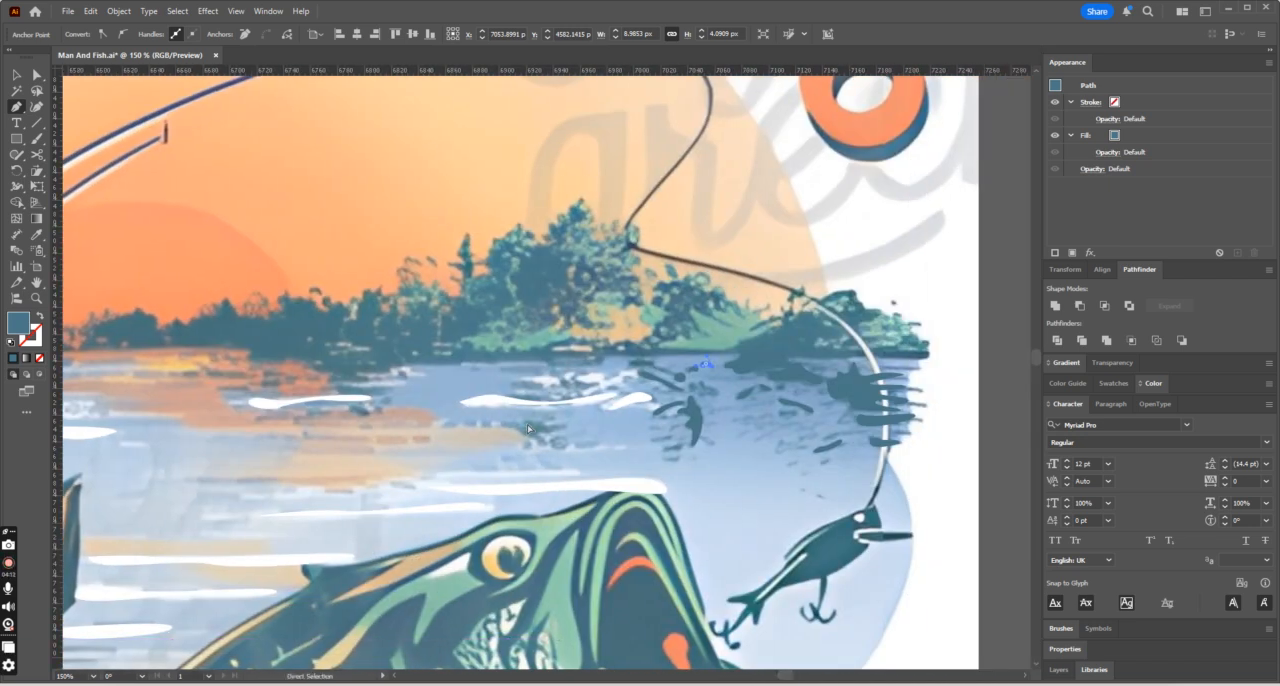
{"action": "key", "text": "ctrl+equal"}
{"action": "left_click", "coordinate": [292, 462]}
{"action": "left_click_drag", "start_coordinate": [308, 468], "coordinate": [268, 446]}
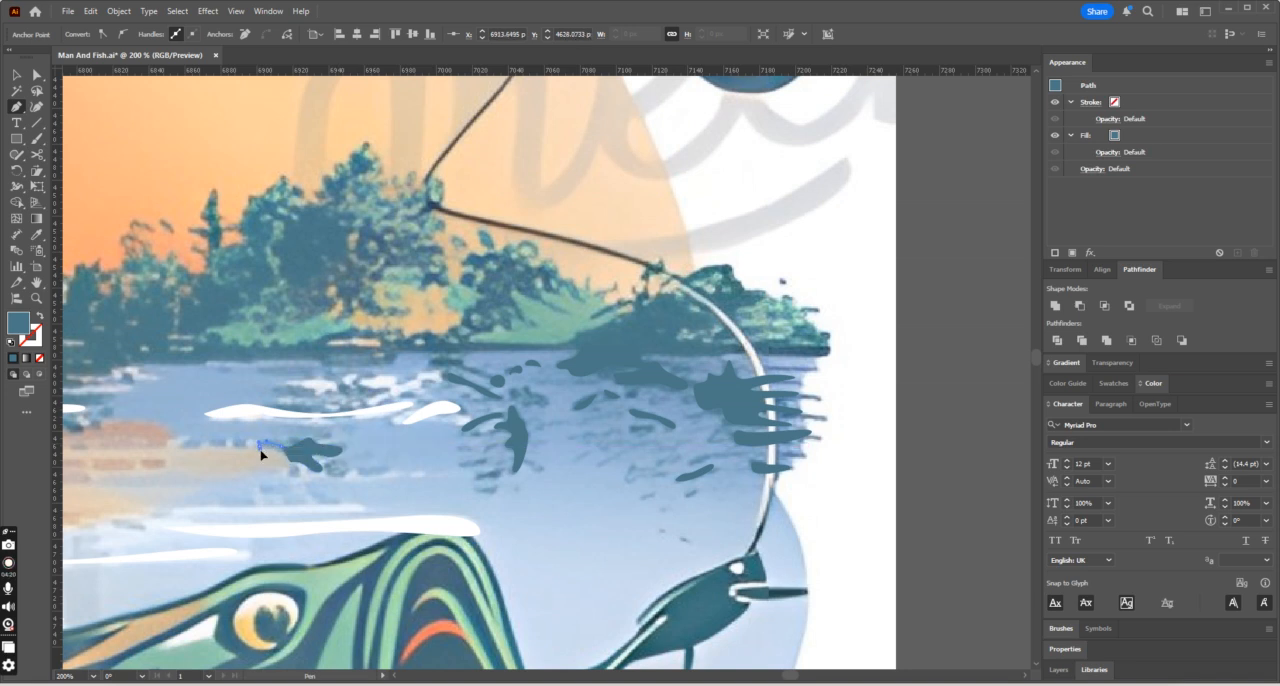
{"action": "left_click", "coordinate": [294, 463]}
- Trace two thin ripples, one above each of the neighbouring white water highlights near the far shore
{"action": "scroll", "coordinate": [295, 440], "scroll_direction": "up", "scroll_amount": 1}
{"action": "left_click", "coordinate": [325, 441]}
{"action": "left_click_drag", "start_coordinate": [279, 436], "coordinate": [334, 445]}
{"action": "scroll", "coordinate": [436, 456], "scroll_direction": "up", "scroll_amount": 1}
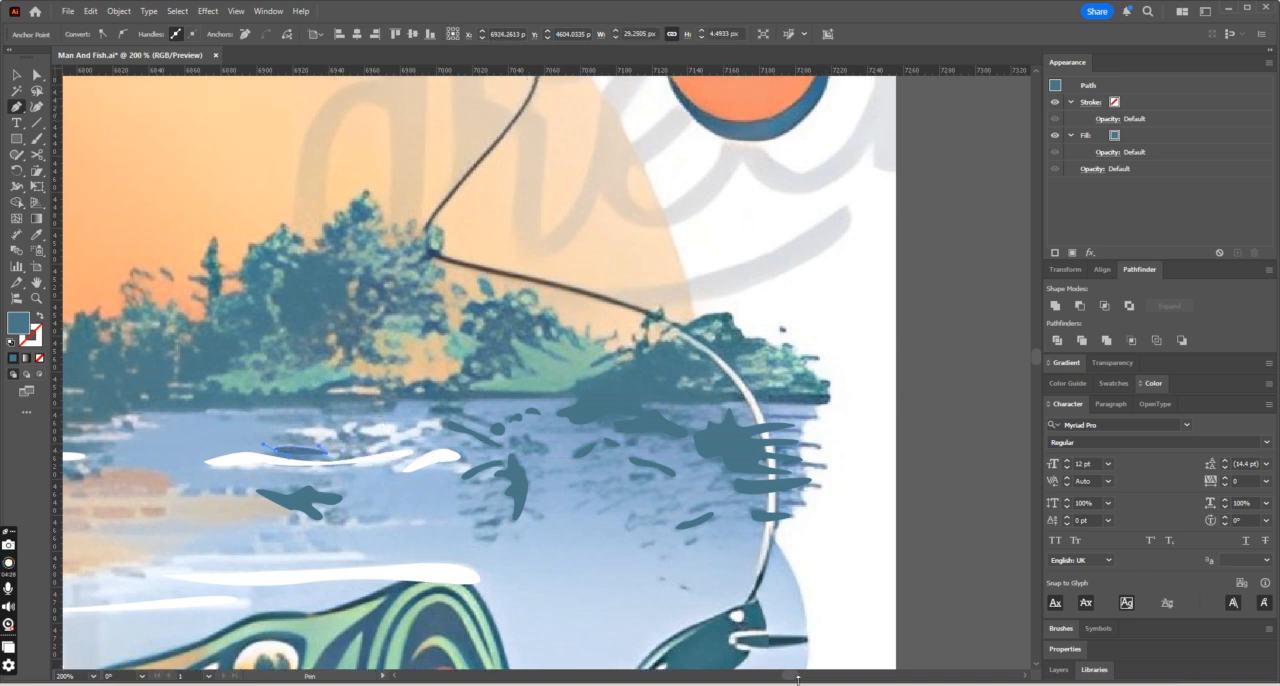
{"action": "left_click_drag", "start_coordinate": [793, 681], "coordinate": [781, 680]}
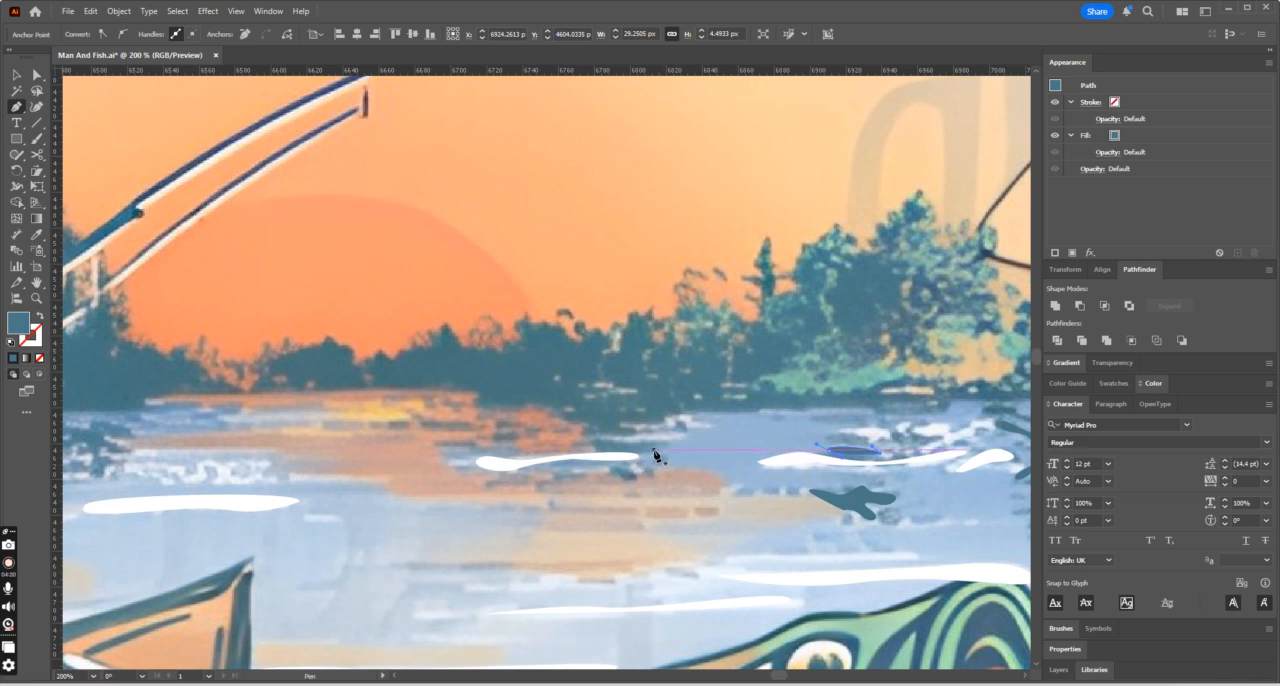
{"action": "left_click_drag", "start_coordinate": [589, 446], "coordinate": [656, 454]}
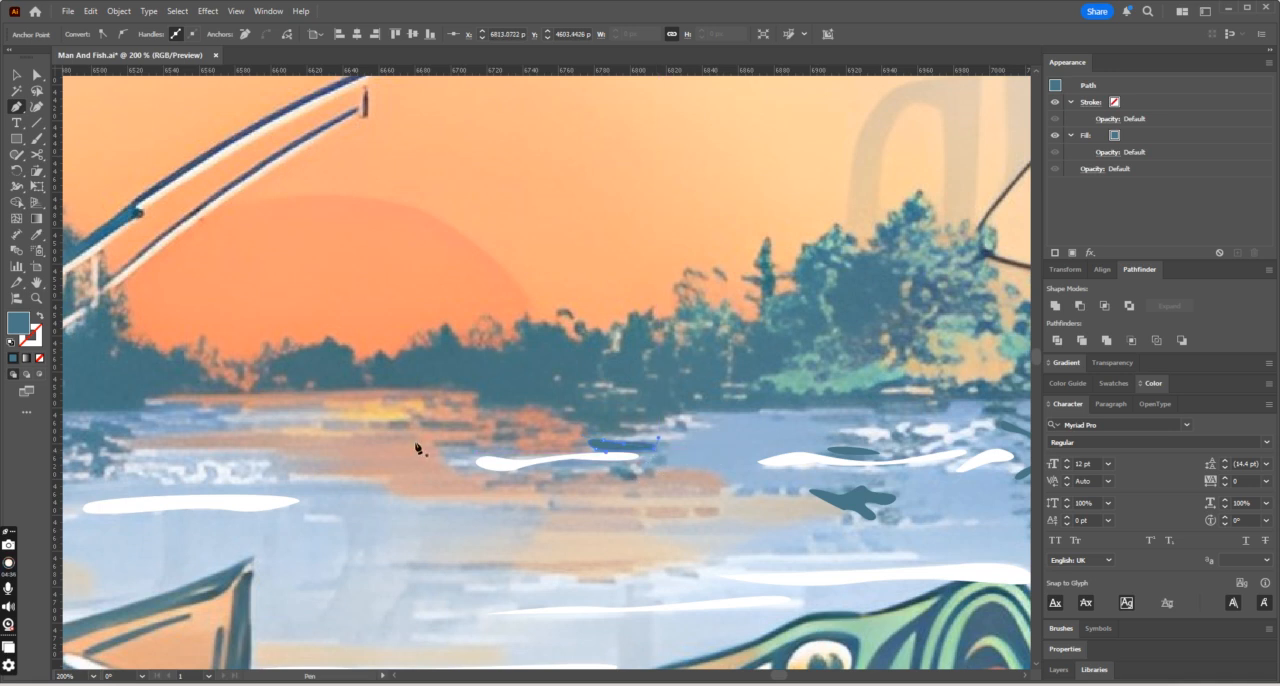
- Trace the two small ripples inside the orange sunset reflection as closed teal shapes
{"action": "left_click", "coordinate": [419, 421]}
{"action": "left_click_drag", "start_coordinate": [443, 428], "coordinate": [405, 429]}
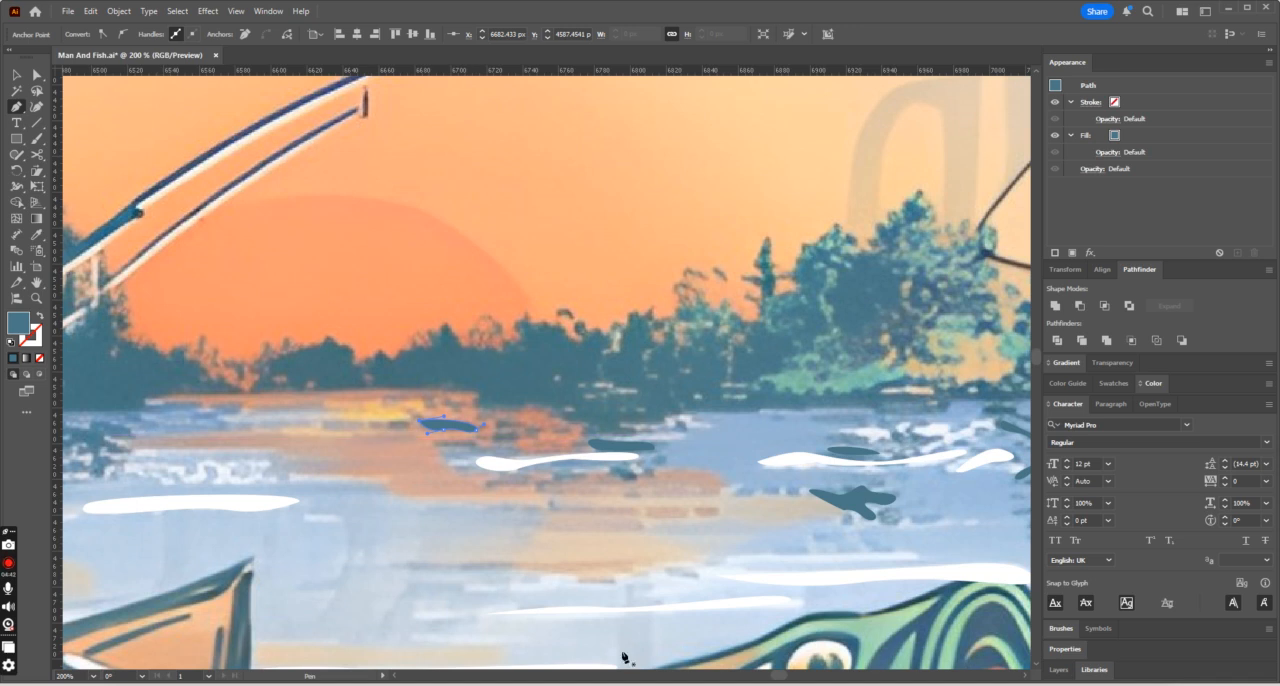
{"action": "scroll", "coordinate": [781, 679], "scroll_direction": "left", "scroll_amount": 5}
{"action": "left_click", "coordinate": [850, 426]}
{"action": "left_click_drag", "start_coordinate": [818, 427], "coordinate": [812, 421]}
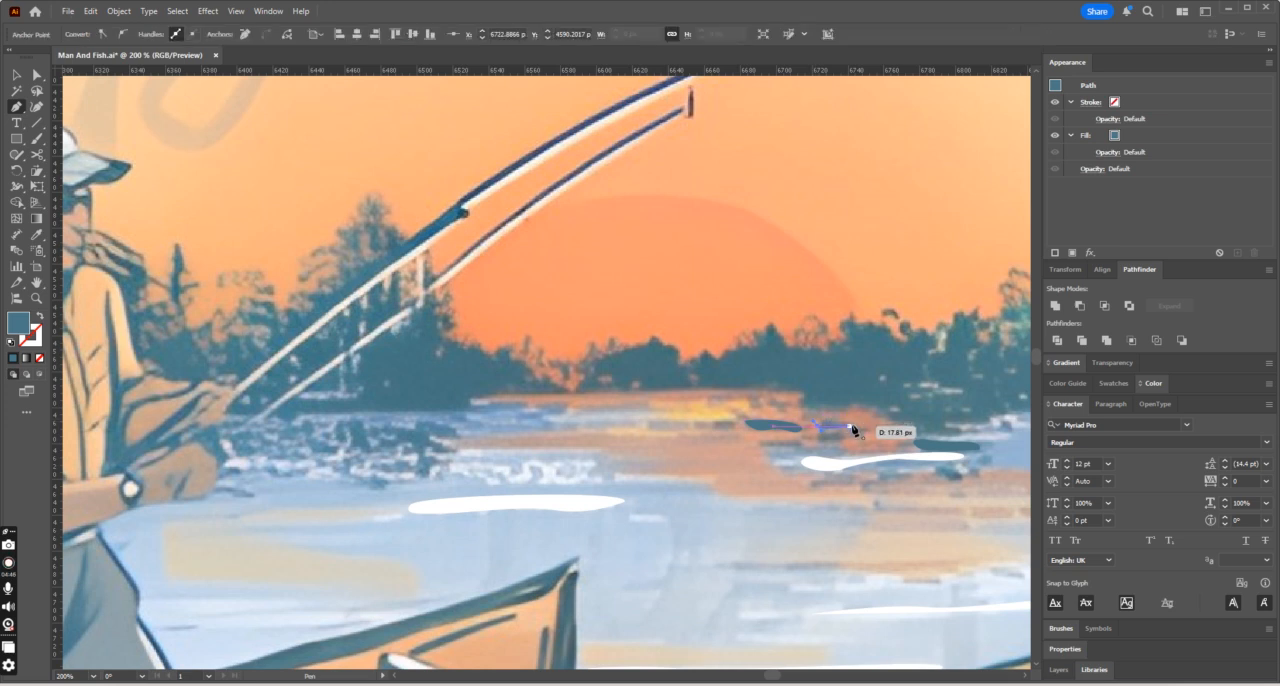
{"action": "left_click", "coordinate": [848, 425]}
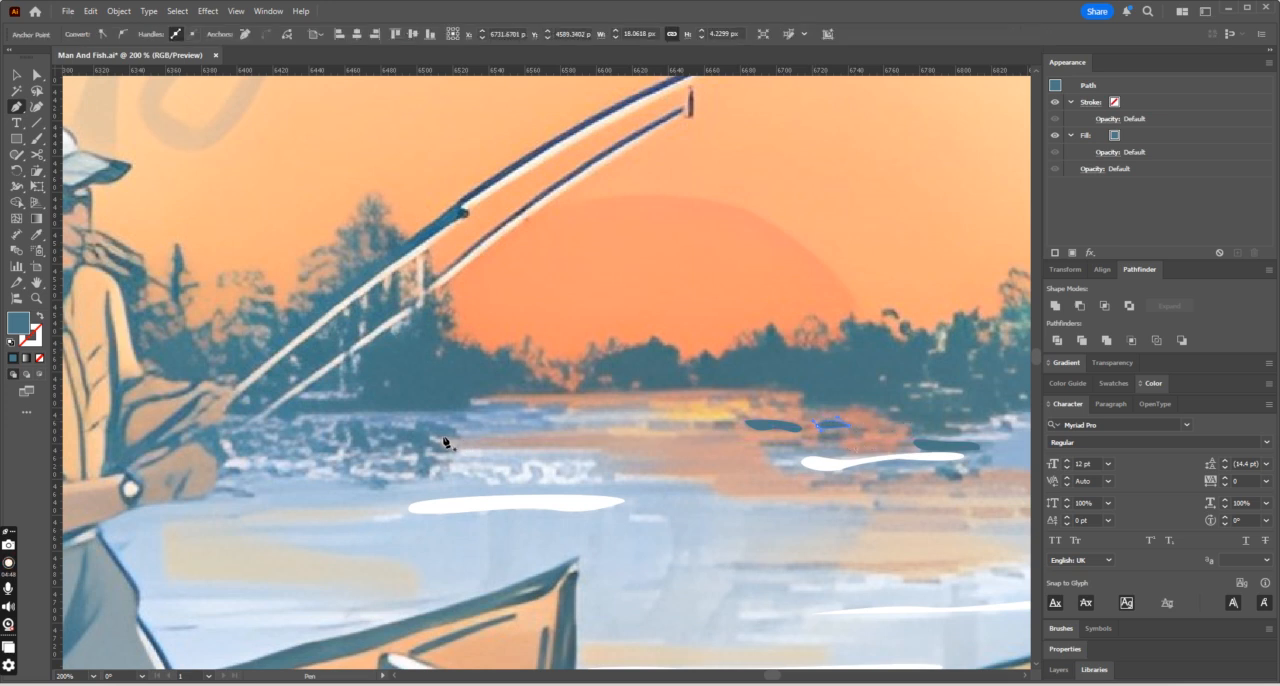
- Trace the tangled tree reflection on the water below the fishing rods as a branching teal shape
{"action": "left_click_drag", "start_coordinate": [450, 433], "coordinate": [373, 447]}
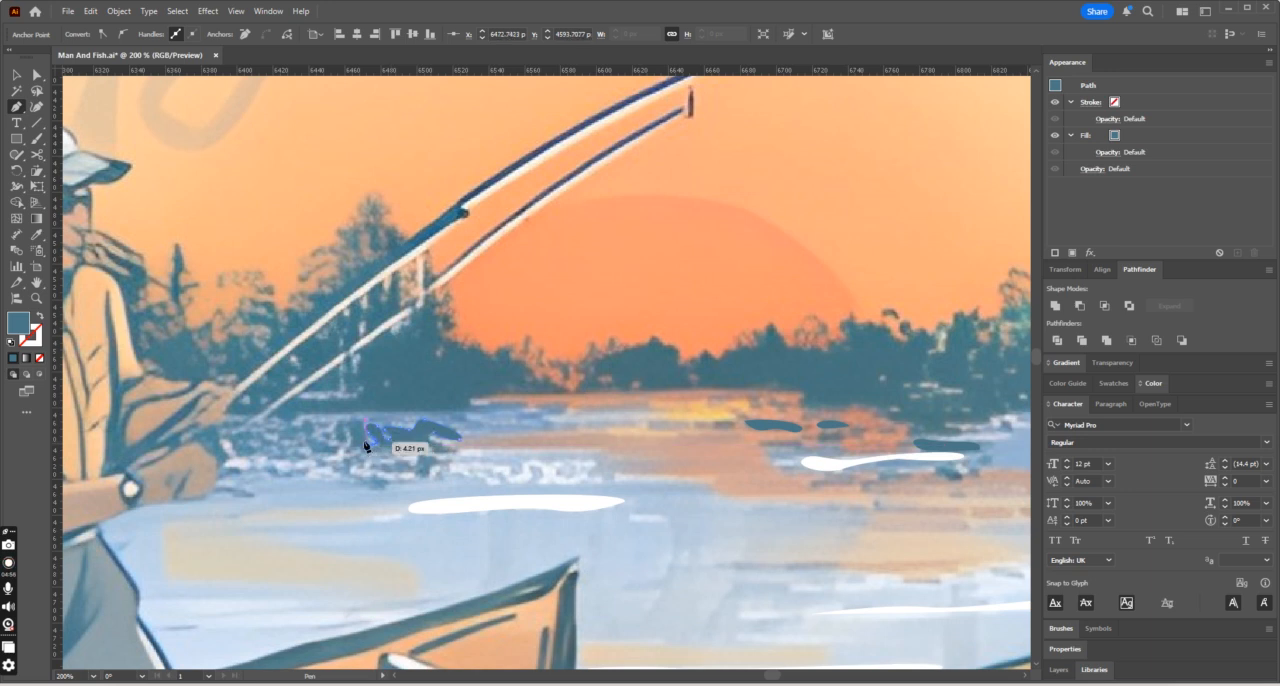
{"action": "left_click", "coordinate": [361, 419]}
{"action": "left_click_drag", "start_coordinate": [361, 419], "coordinate": [441, 437]}
{"action": "left_click", "coordinate": [406, 444]}
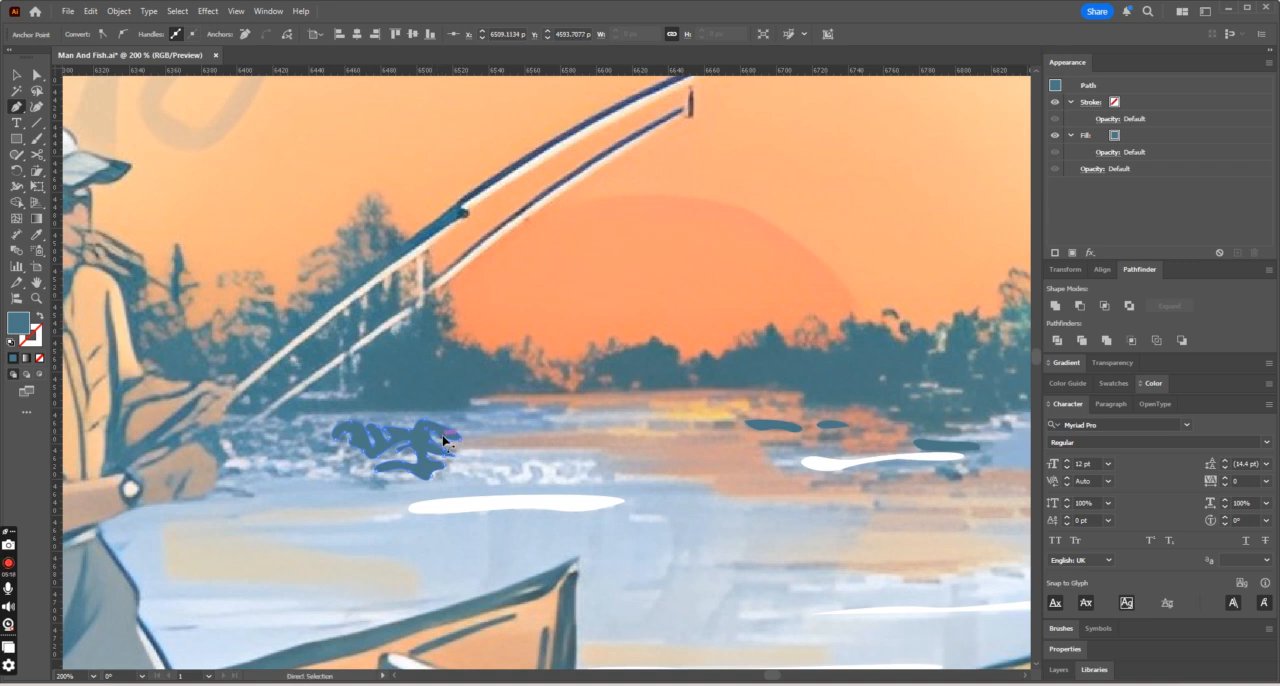
- Trace the curved ripple under the tangled reflection and the hook-shaped ripple on its side nearest the fisherman
{"action": "key", "text": "ctrl+minus"}
{"action": "key", "text": "ctrl+minus"}
{"action": "key", "text": "ctrl+minus"}
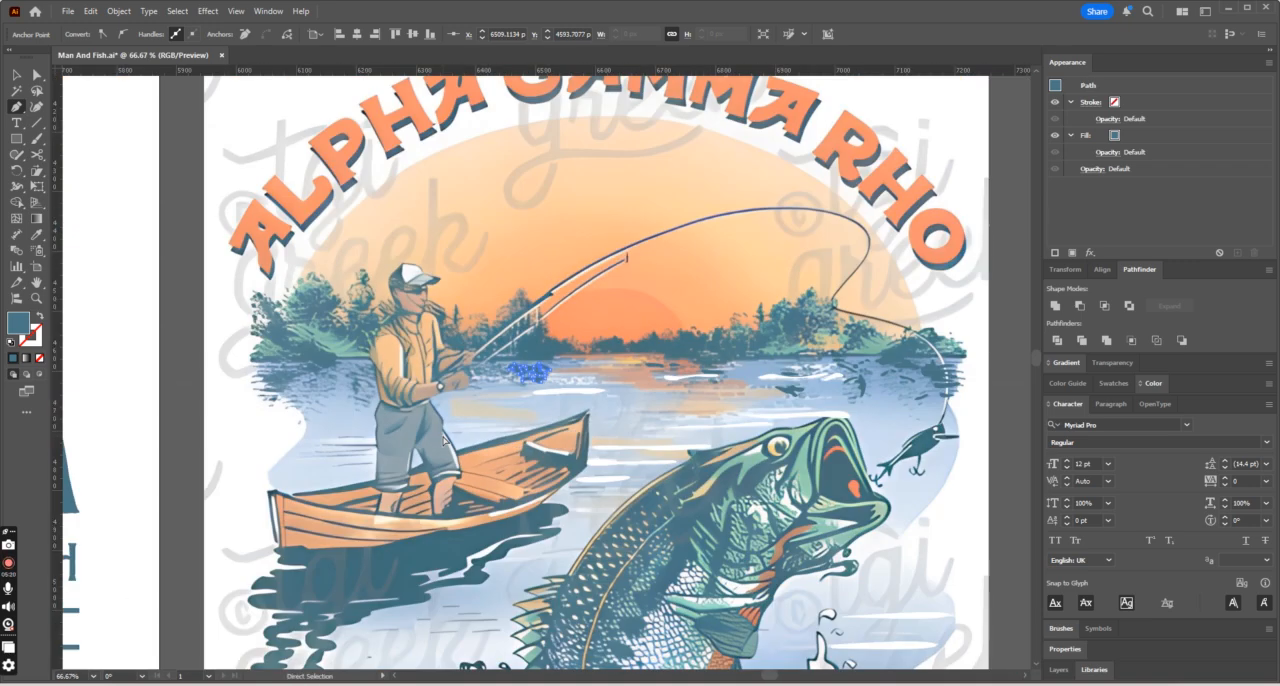
{"action": "key", "text": "ctrl+plus"}
{"action": "key", "text": "ctrl+plus"}
{"action": "key", "text": "ctrl+plus"}
{"action": "key", "text": "ctrl+plus"}
{"action": "key", "text": "ctrl+plus"}
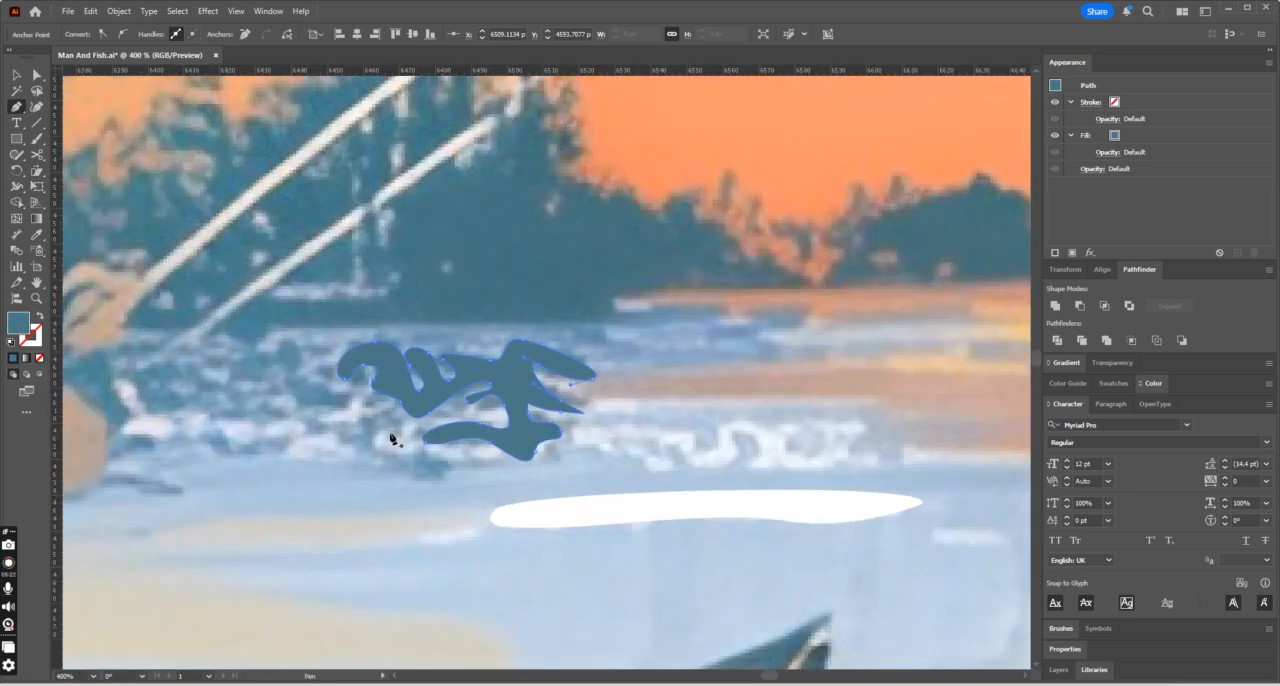
{"action": "left_click", "coordinate": [349, 440]}
{"action": "left_click_drag", "start_coordinate": [389, 410], "coordinate": [430, 462]}
{"action": "left_click_drag", "start_coordinate": [350, 440], "coordinate": [367, 415]}
{"action": "left_click", "coordinate": [351, 400]}
{"action": "left_click_drag", "start_coordinate": [297, 394], "coordinate": [354, 403]}
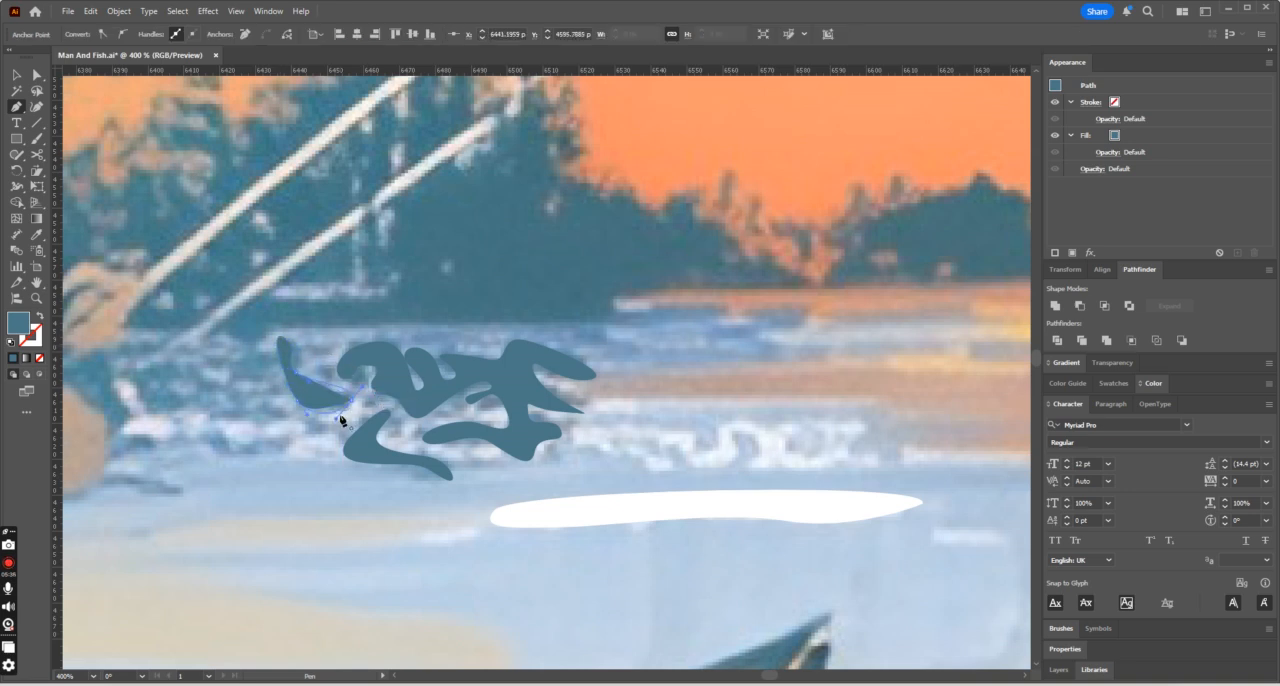
- Trace the small oval ripple beside the hook-shaped one and the two-peaked ripple just below it
{"action": "left_click", "coordinate": [265, 377]}
{"action": "left_click_drag", "start_coordinate": [236, 373], "coordinate": [230, 358]}
{"action": "left_click_drag", "start_coordinate": [241, 412], "coordinate": [231, 421]}
{"action": "scroll", "coordinate": [285, 425], "scroll_direction": "down", "scroll_amount": 5}
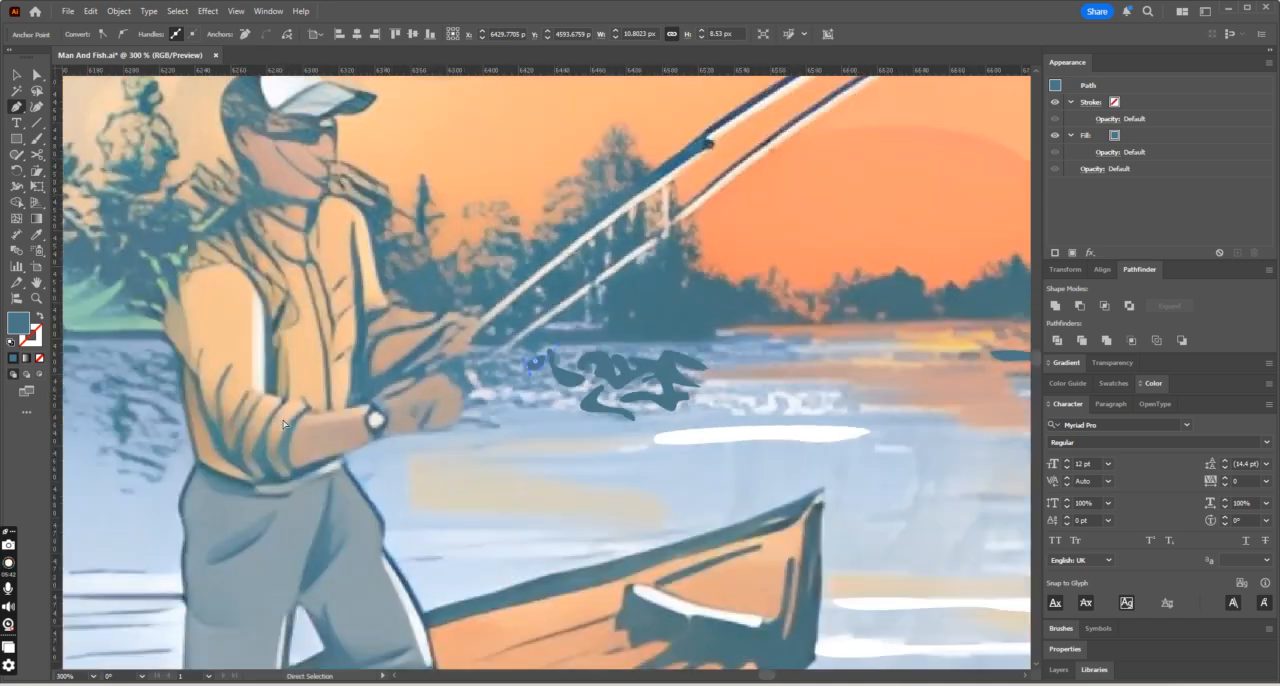
{"action": "scroll", "coordinate": [285, 425], "scroll_direction": "up", "scroll_amount": 7}
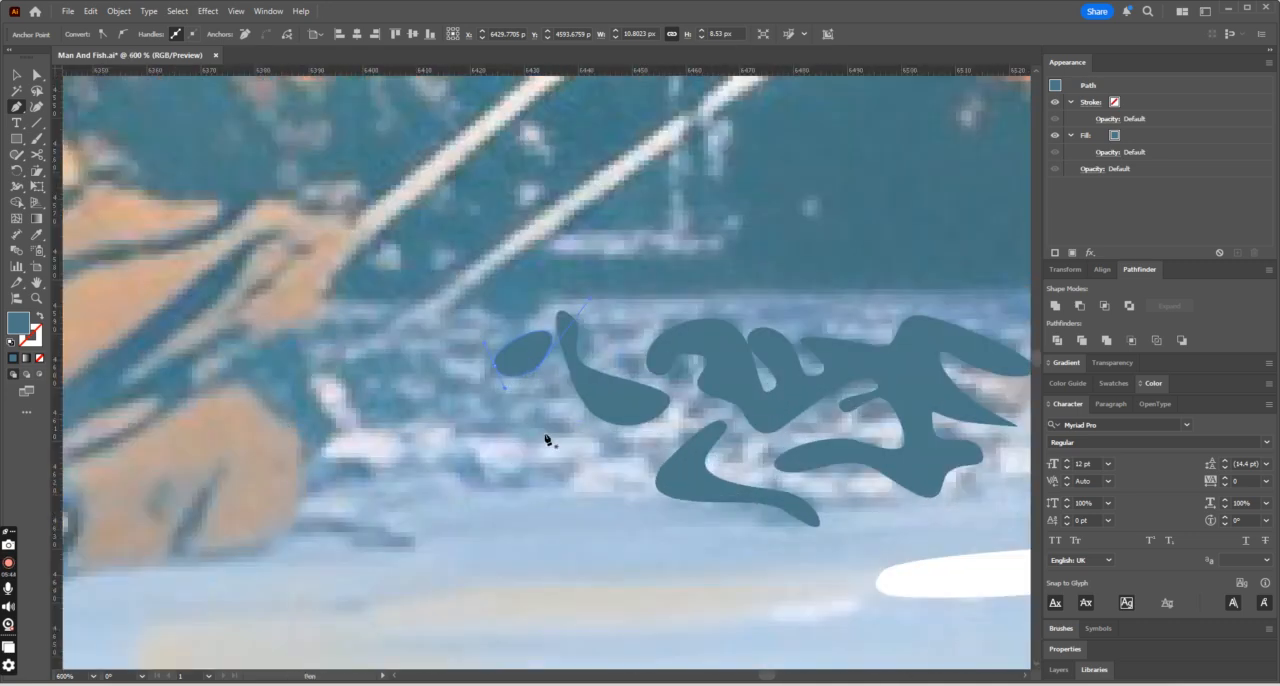
{"action": "left_click_drag", "start_coordinate": [467, 434], "coordinate": [530, 451]}
{"action": "left_click_drag", "start_coordinate": [570, 430], "coordinate": [468, 436]}
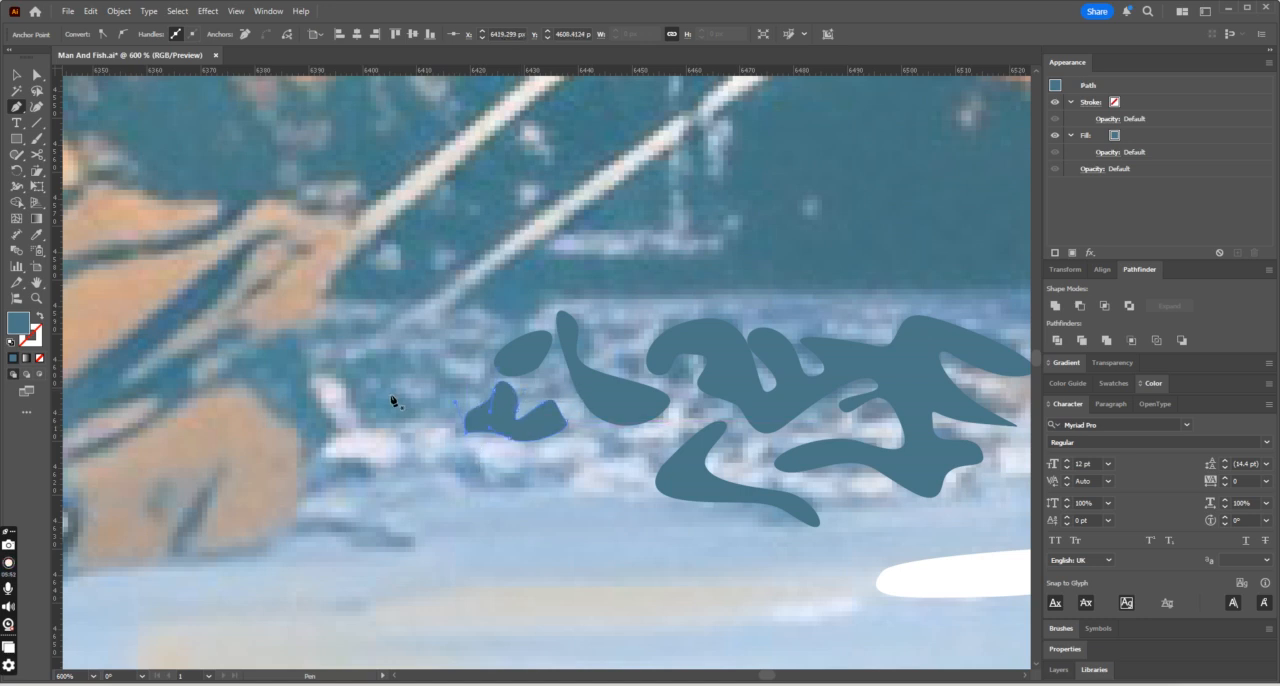
- Trace the teardrop-shaped ripple next to the fisherman's hand as a closed teal shape
{"action": "left_click", "coordinate": [409, 357]}
{"action": "left_click_drag", "start_coordinate": [404, 390], "coordinate": [373, 428]}
{"action": "left_click_drag", "start_coordinate": [353, 387], "coordinate": [412, 363]}
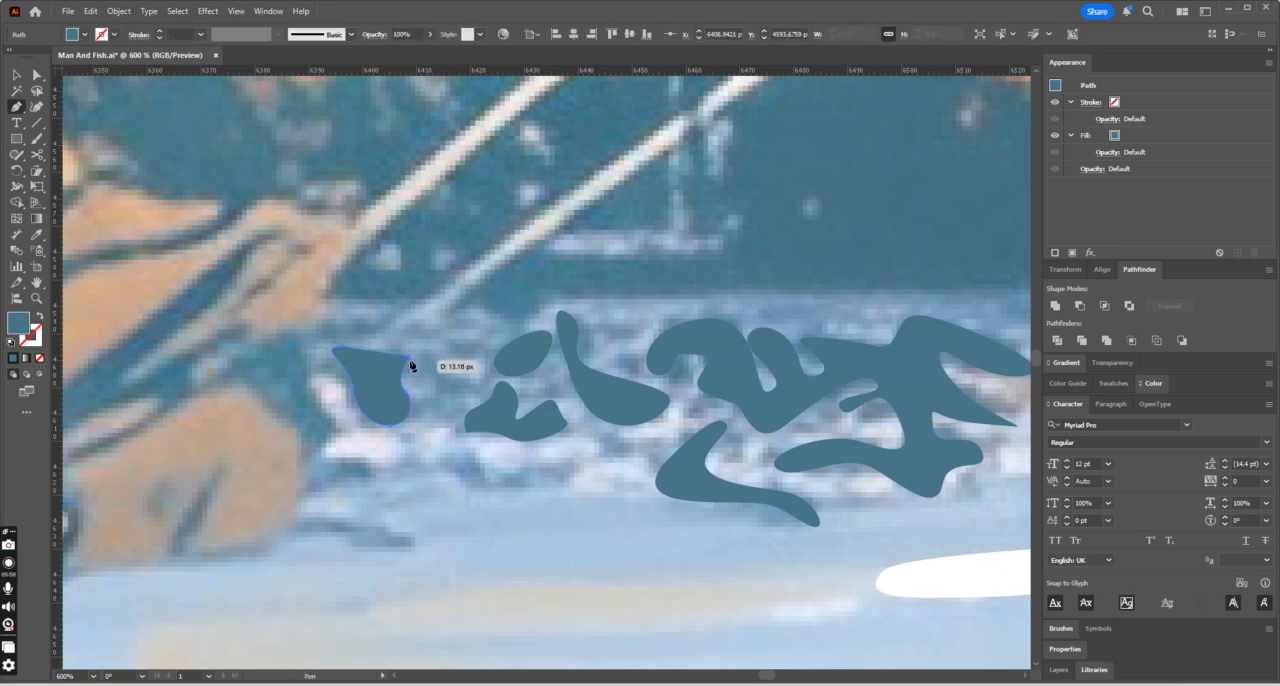
{"action": "left_click", "coordinate": [411, 359]}
- Trace the branching reflection on the water behind the fisherman's elbow with the Pen tool
{"action": "key", "text": "ctrl+minus"}
{"action": "key", "text": "ctrl+minus"}
{"action": "key", "text": "ctrl+minus"}
{"action": "key", "text": "ctrl+minus"}
{"action": "key", "text": "ctrl+minus"}
{"action": "key", "text": "ctrl+minus"}
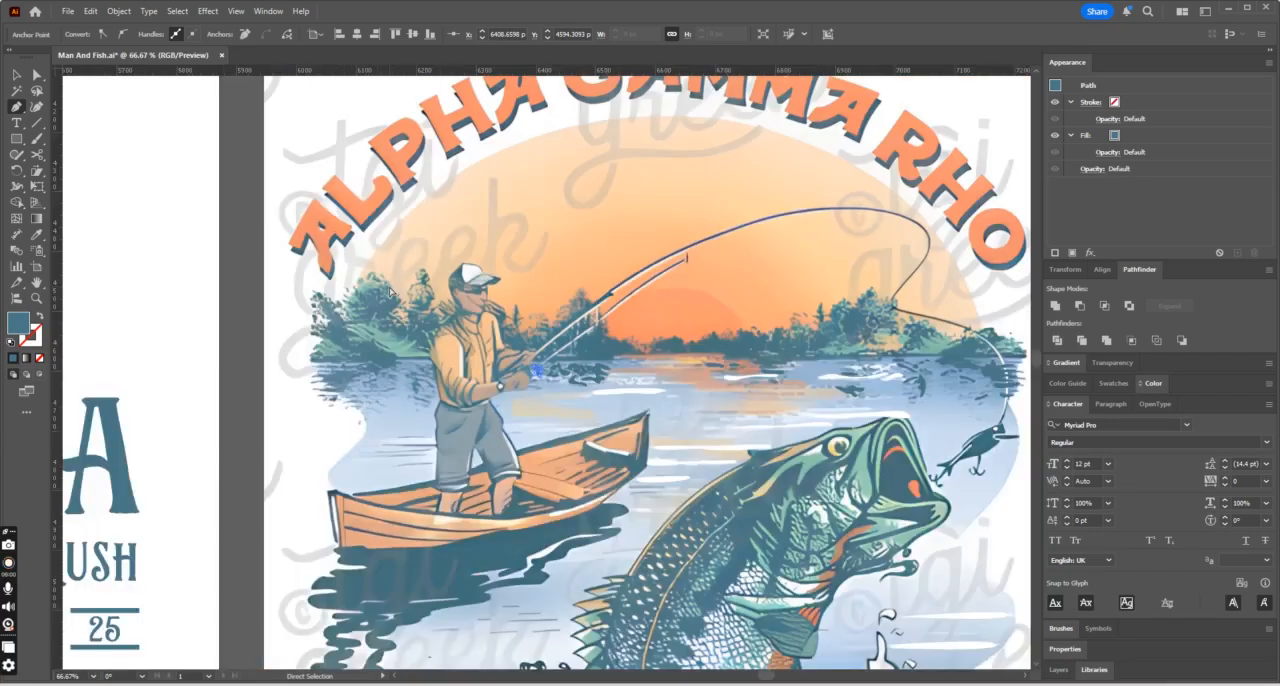
{"action": "key", "text": "ctrl+plus"}
{"action": "key", "text": "ctrl+plus"}
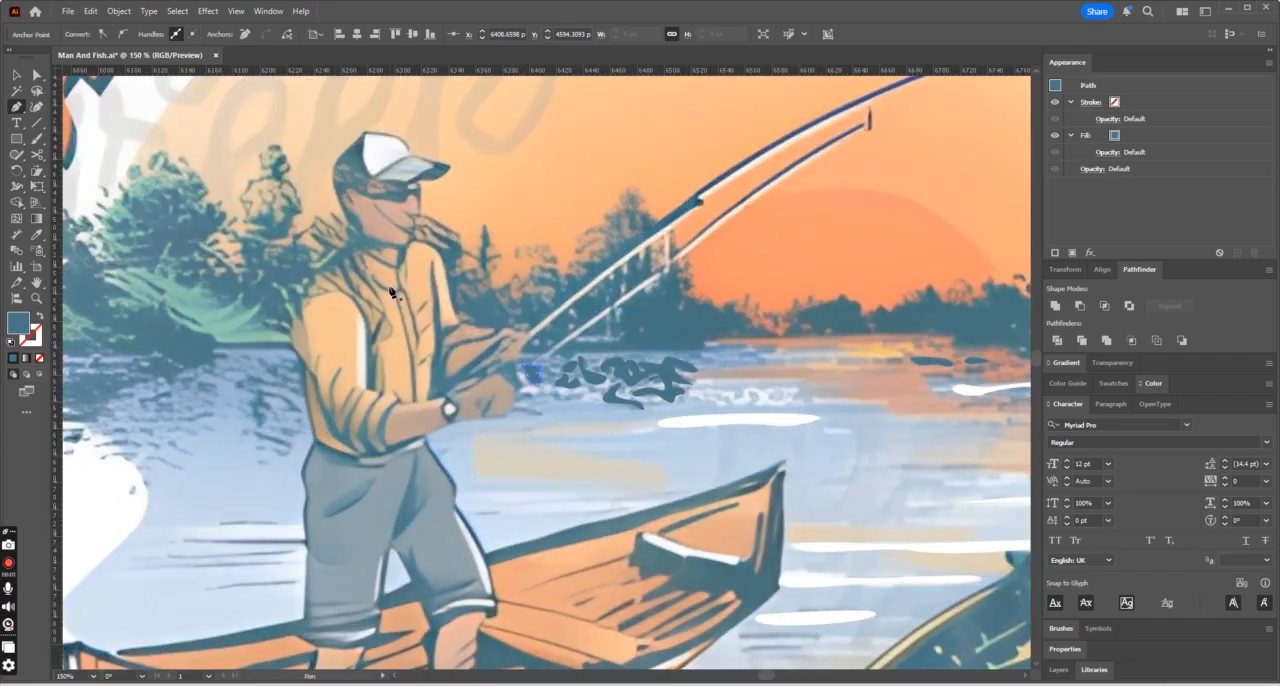
{"action": "left_click", "coordinate": [298, 411]}
{"action": "left_click_drag", "start_coordinate": [280, 396], "coordinate": [266, 394]}
{"action": "left_click", "coordinate": [265, 395]}
{"action": "key", "text": "ctrl+plus"}
{"action": "key", "text": "ctrl+plus"}
{"action": "key", "text": "ctrl+plus"}
{"action": "key", "text": "ctrl+plus"}
{"action": "left_click_drag", "start_coordinate": [545, 395], "coordinate": [560, 451]}
{"action": "mouse_move", "coordinate": [510, 491]}
{"action": "left_mouse_down"}
{"action": "mouse_move", "coordinate": [490, 488]}
{"action": "mouse_move", "coordinate": [513, 495]}
{"action": "left_mouse_up"}
{"action": "key", "text": "ctrl+z"}
{"action": "left_click_drag", "start_coordinate": [503, 449], "coordinate": [504, 323]}
{"action": "left_click_drag", "start_coordinate": [680, 443], "coordinate": [748, 563]}
{"action": "key", "text": "ctrl+minus"}
{"action": "key", "text": "ctrl+minus"}
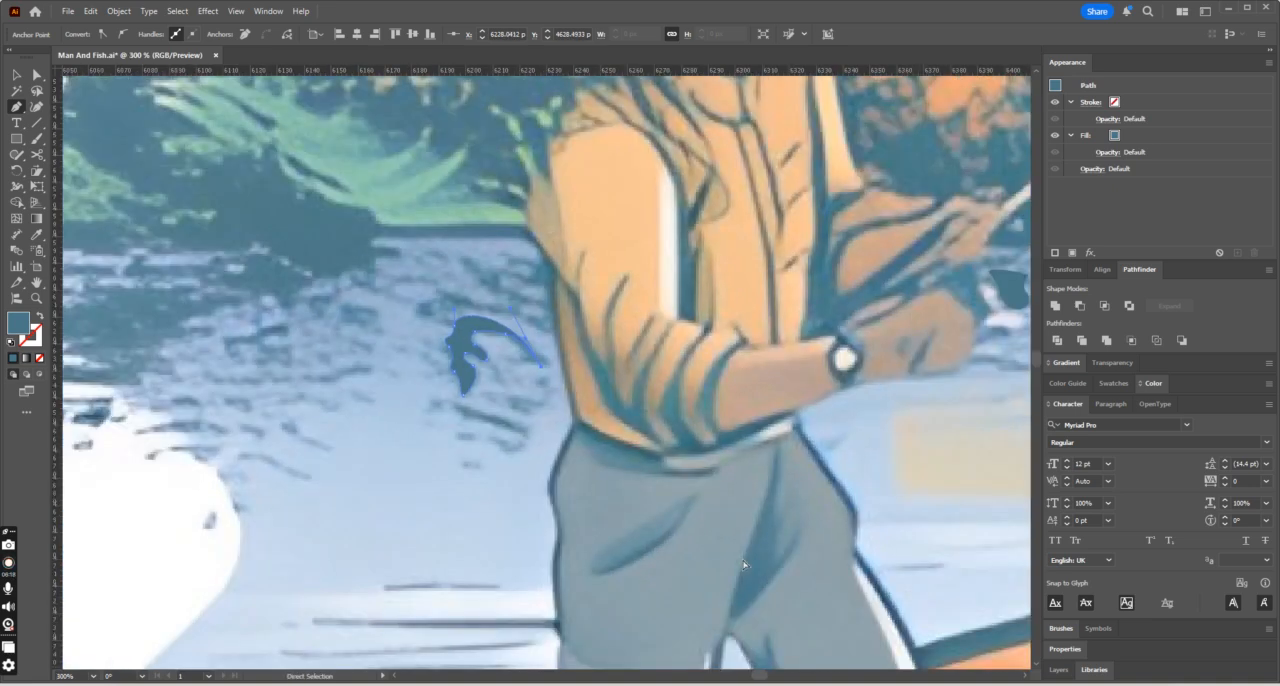
- Undo the last curve and redraw the arched, tapering arm of the reflection behind the fisherman's elbow
{"action": "key", "text": "ctrl+equal"}
{"action": "key", "text": "ctrl+equal"}
{"action": "key", "text": "ctrl+equal"}
{"action": "key", "text": "ctrl+z"}
{"action": "left_click_drag", "start_coordinate": [466, 271], "coordinate": [517, 297]}
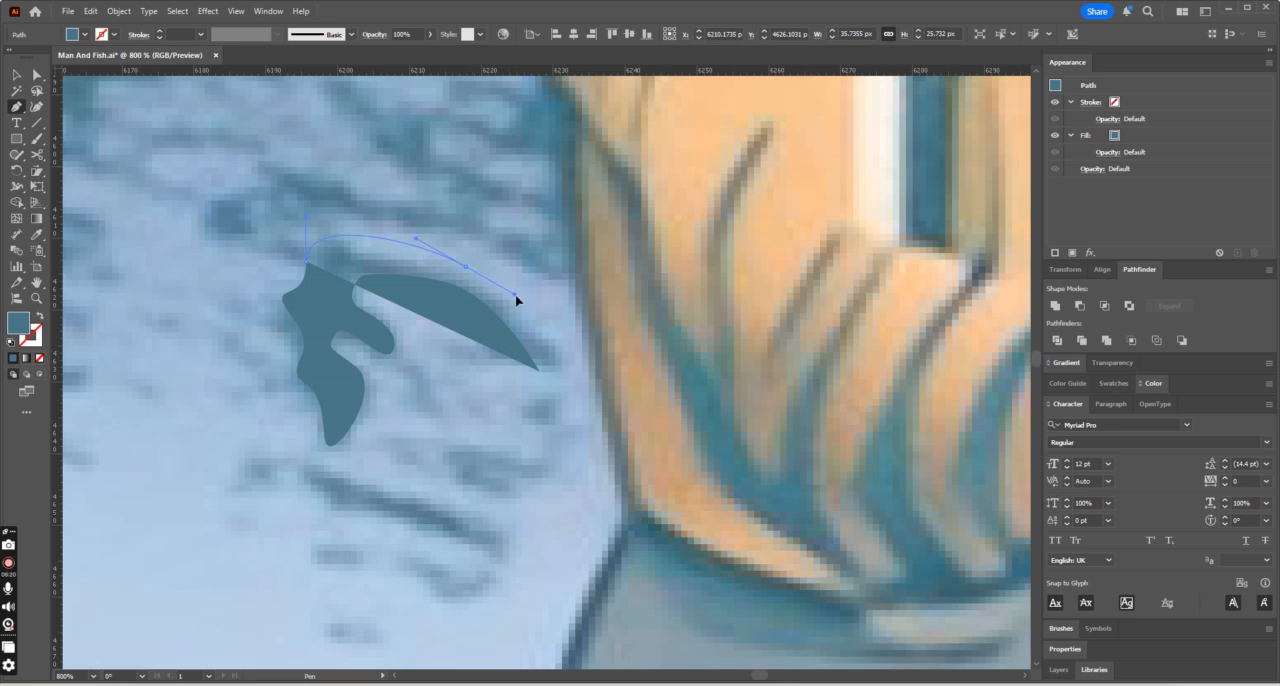
{"action": "left_click_drag", "start_coordinate": [541, 371], "coordinate": [515, 365]}
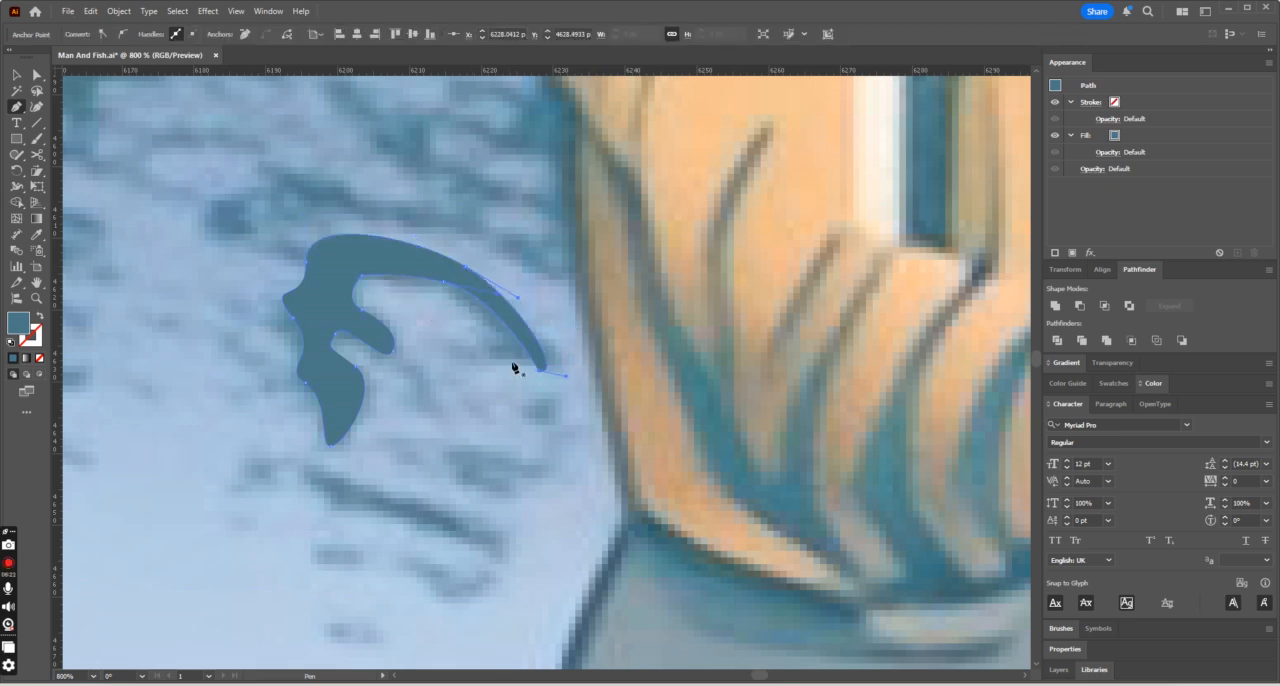
- Trace the slanted ripple and the short wavy ripple beneath the arched reflection behind the fisherman
{"action": "key", "text": "ctrl+minus"}
{"action": "key", "text": "ctrl+minus"}
{"action": "key", "text": "ctrl+minus"}
{"action": "key", "text": "ctrl+equal"}
{"action": "key", "text": "ctrl+equal"}
{"action": "left_click", "coordinate": [360, 444]}
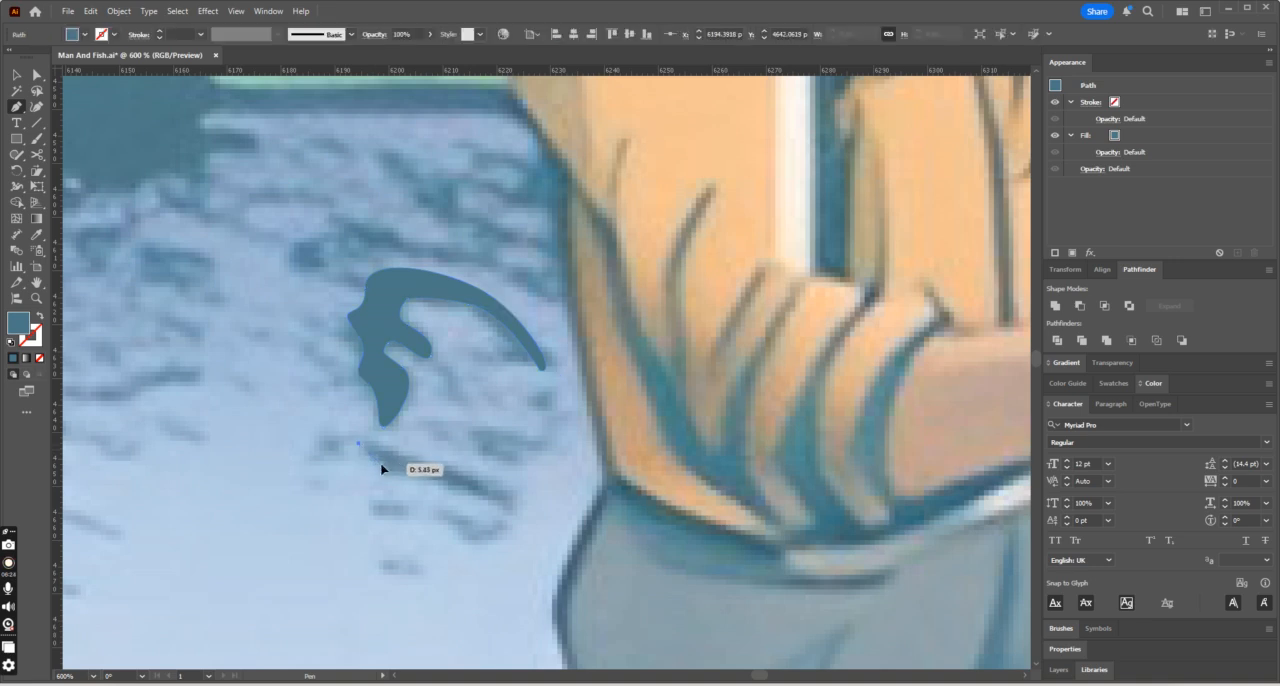
{"action": "left_click", "coordinate": [509, 514]}
{"action": "left_click_drag", "start_coordinate": [360, 445], "coordinate": [320, 451]}
{"action": "left_click", "coordinate": [431, 517]}
{"action": "left_click_drag", "start_coordinate": [459, 528], "coordinate": [432, 521]}
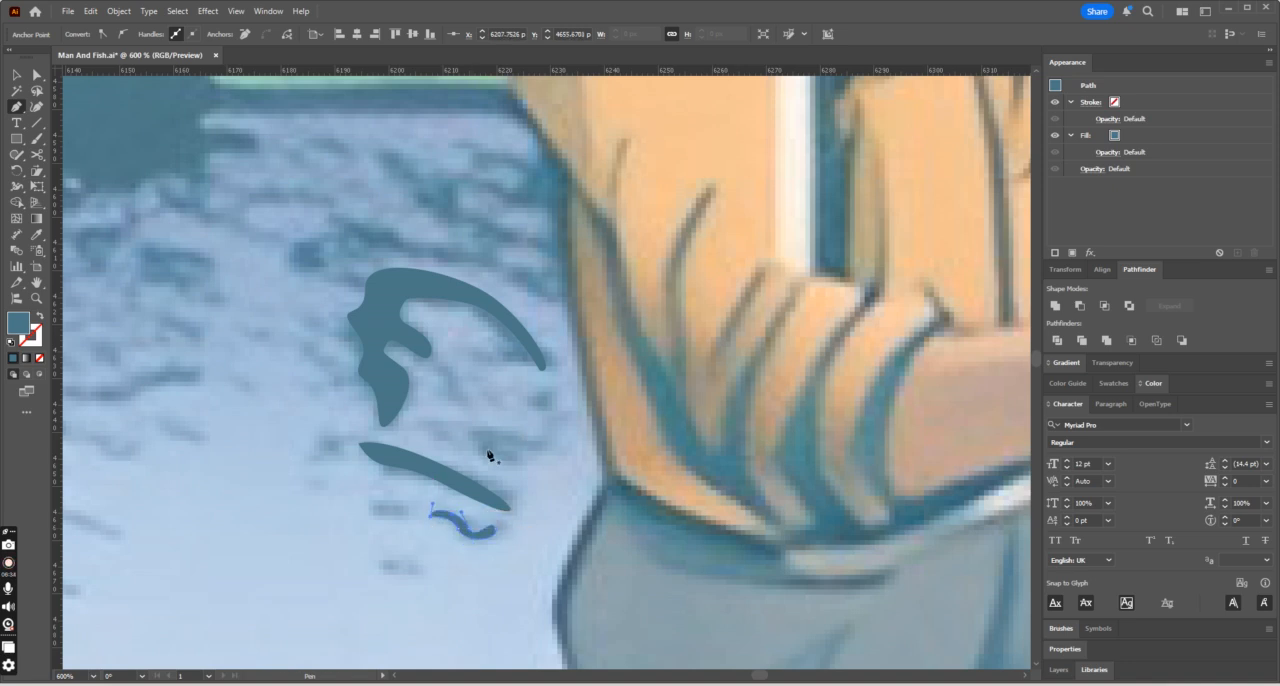
- Trace the small ripple just above the short wavy one, beside the slanted ripple behind the fisherman
{"action": "left_click", "coordinate": [515, 461]}
{"action": "left_click_drag", "start_coordinate": [478, 450], "coordinate": [513, 464]}
{"action": "key", "text": "ctrl+minus"}
{"action": "key", "text": "ctrl+minus"}
{"action": "key", "text": "ctrl+minus"}
{"action": "key", "text": "ctrl+minus"}
{"action": "key", "text": "ctrl+minus"}
- Trace the branching reflection above the arched one as a closed shape and fill it with the same teal sampled with the Eyedropper
{"action": "key", "text": "ctrl+equal"}
{"action": "key", "text": "ctrl+equal"}
{"action": "key", "text": "ctrl+equal"}
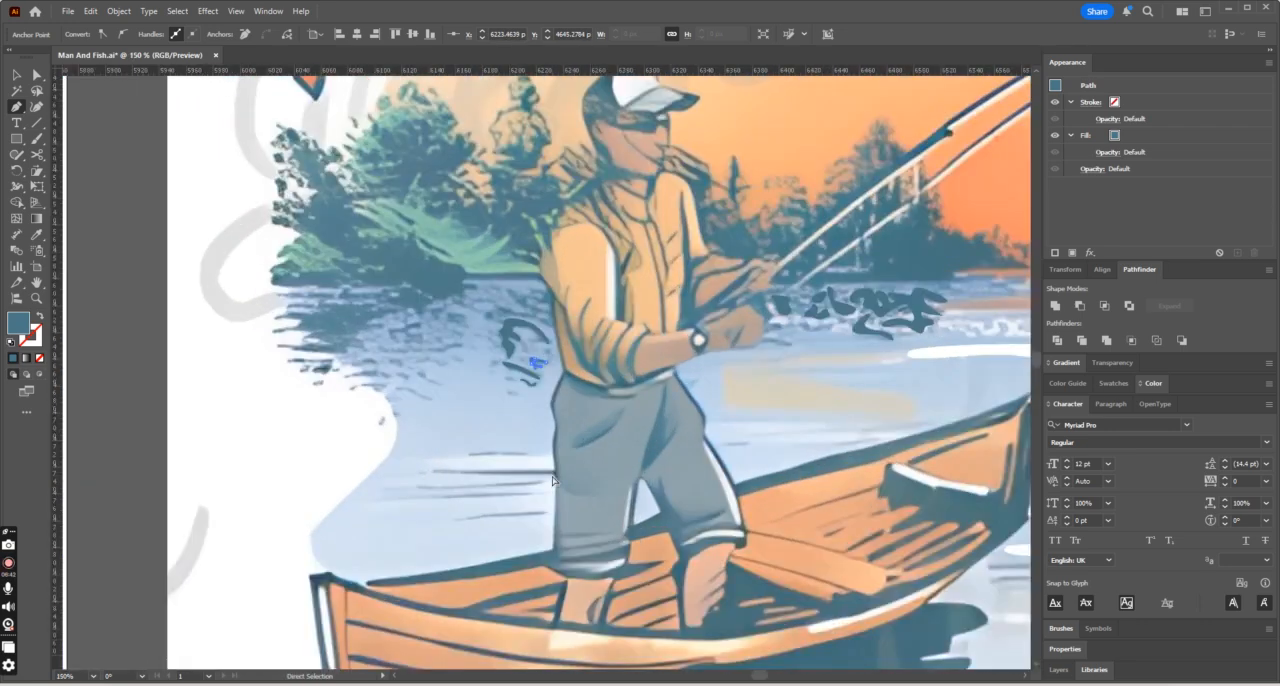
{"action": "left_click_drag", "start_coordinate": [441, 244], "coordinate": [535, 265]}
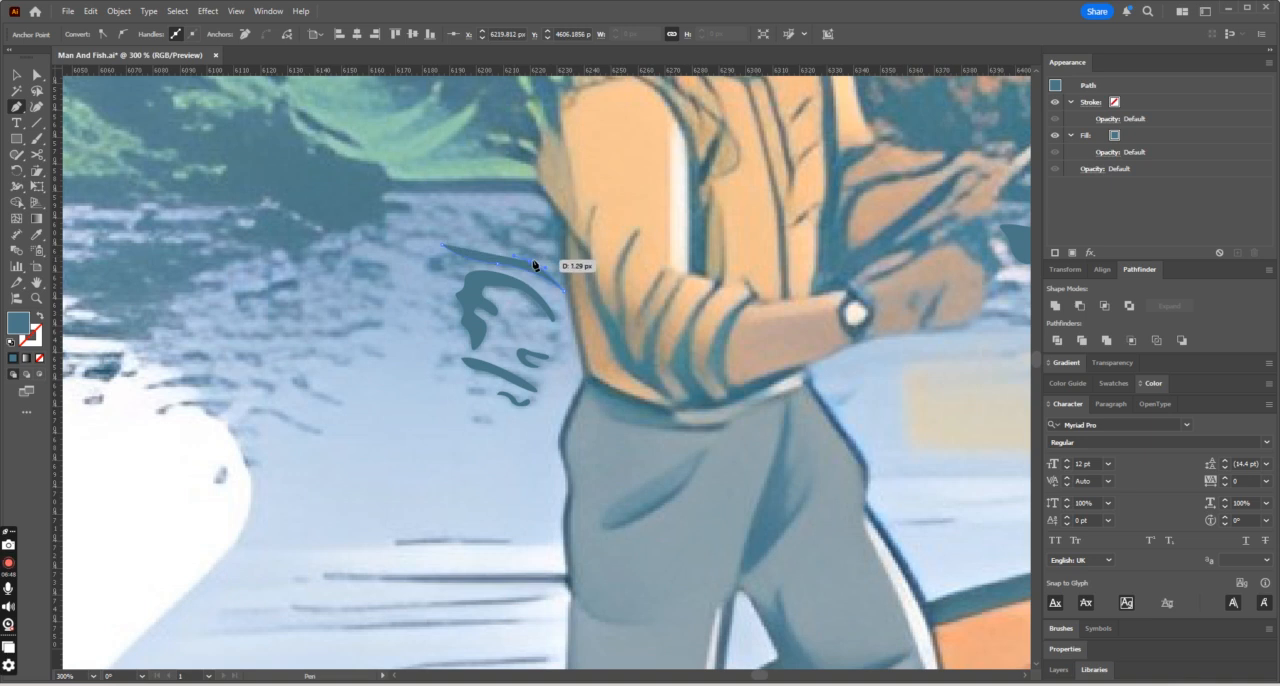
{"action": "left_click_drag", "start_coordinate": [545, 267], "coordinate": [106, 234]}
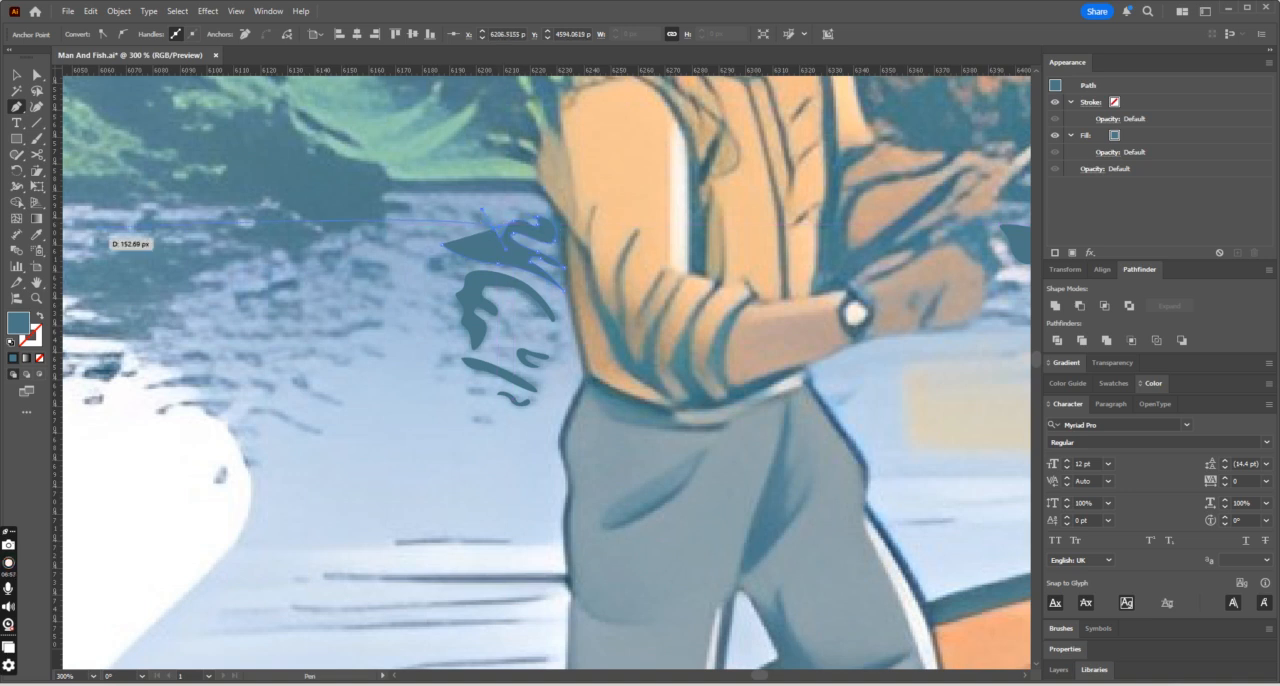
{"action": "left_click", "coordinate": [38, 361]}
{"action": "left_click_drag", "start_coordinate": [502, 250], "coordinate": [450, 248]}
{"action": "left_click", "coordinate": [442, 246]}
{"action": "left_click", "coordinate": [37, 235]}
{"action": "left_click", "coordinate": [463, 306]}
{"action": "key", "text": "ctrl+minus"}
{"action": "key", "text": "ctrl+minus"}
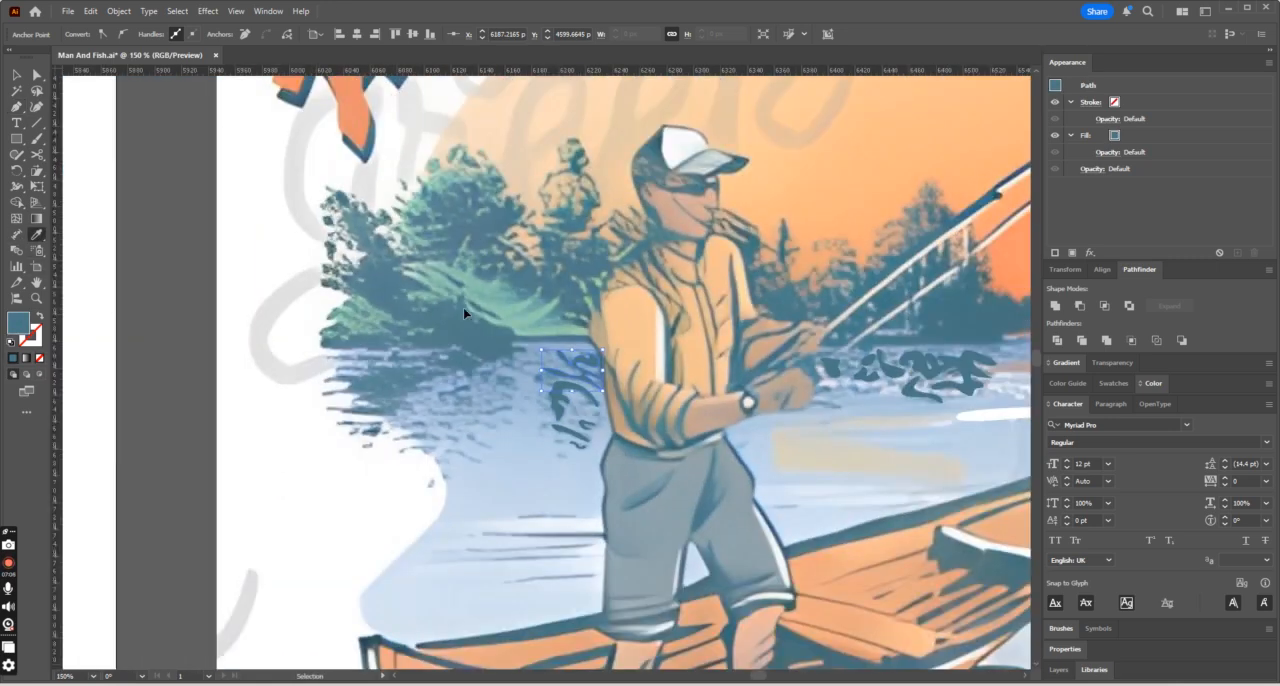
{"action": "key", "text": "ctrl+plus"}
{"action": "key", "text": "ctrl+plus"}
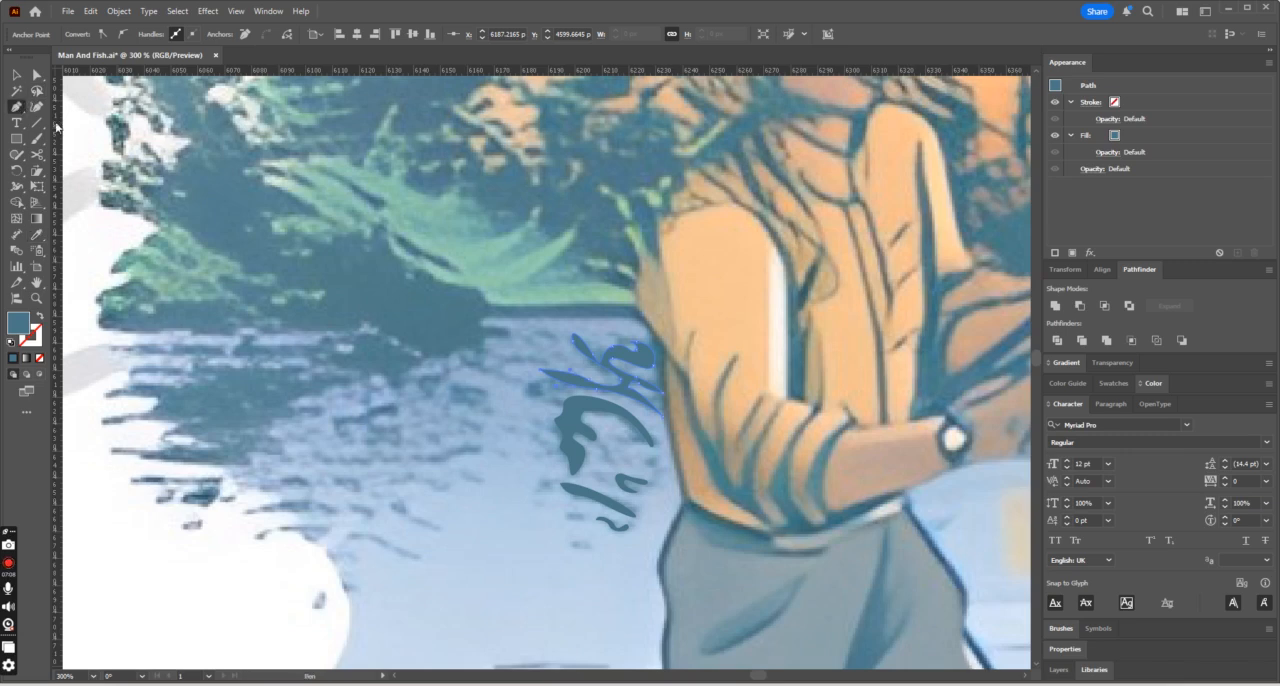
{"action": "left_click", "coordinate": [18, 107]}
{"action": "scroll", "coordinate": [395, 514], "scroll_direction": "up", "scroll_amount": 1}
{"action": "left_click_drag", "start_coordinate": [763, 680], "coordinate": [728, 676]}
- Select all traced highlights and reflections over the reference image as a group and move them onto the matching water in the T-shirt artwork
{"action": "key", "text": "ctrl+minus"}
{"action": "key", "text": "ctrl+minus"}
{"action": "key", "text": "ctrl+minus"}
{"action": "key", "text": "ctrl+minus"}
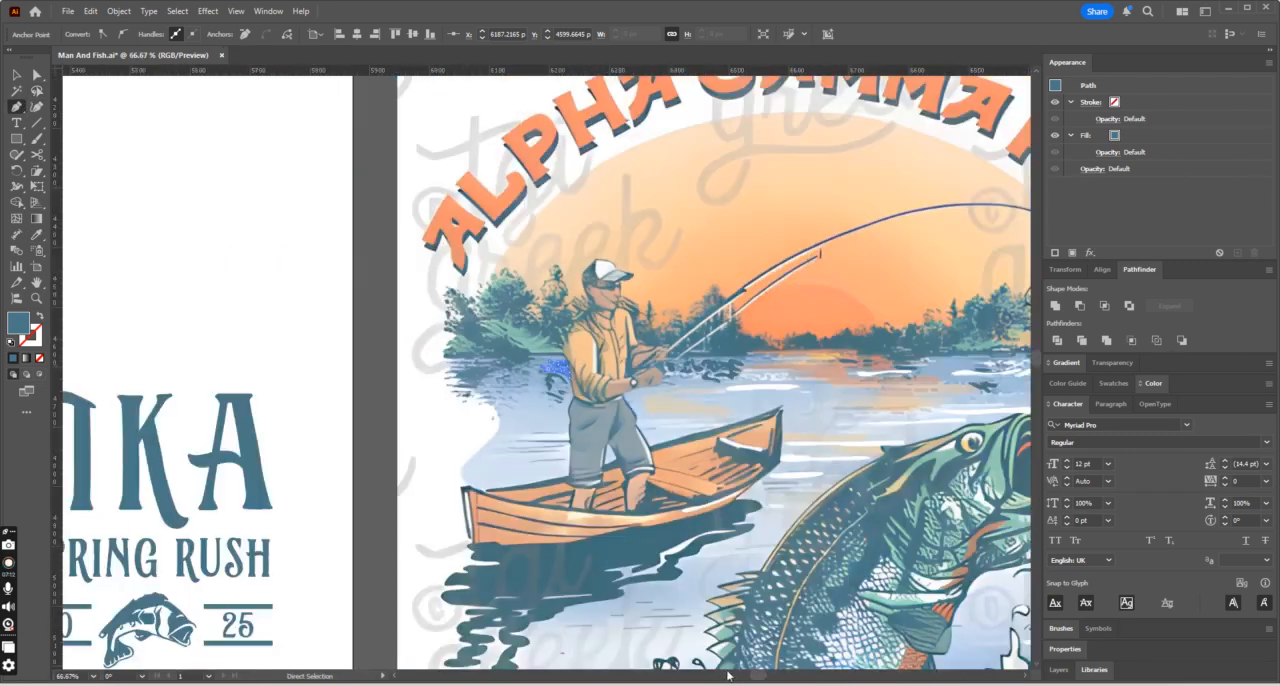
{"action": "key", "text": "ctrl+minus"}
{"action": "key", "text": "ctrl+minus"}
{"action": "key", "text": "ctrl+minus"}
{"action": "key", "text": "ctrl+minus"}
{"action": "key", "text": "ctrl+plus"}
{"action": "key", "text": "ctrl+plus"}
{"action": "key", "text": "ctrl+plus"}
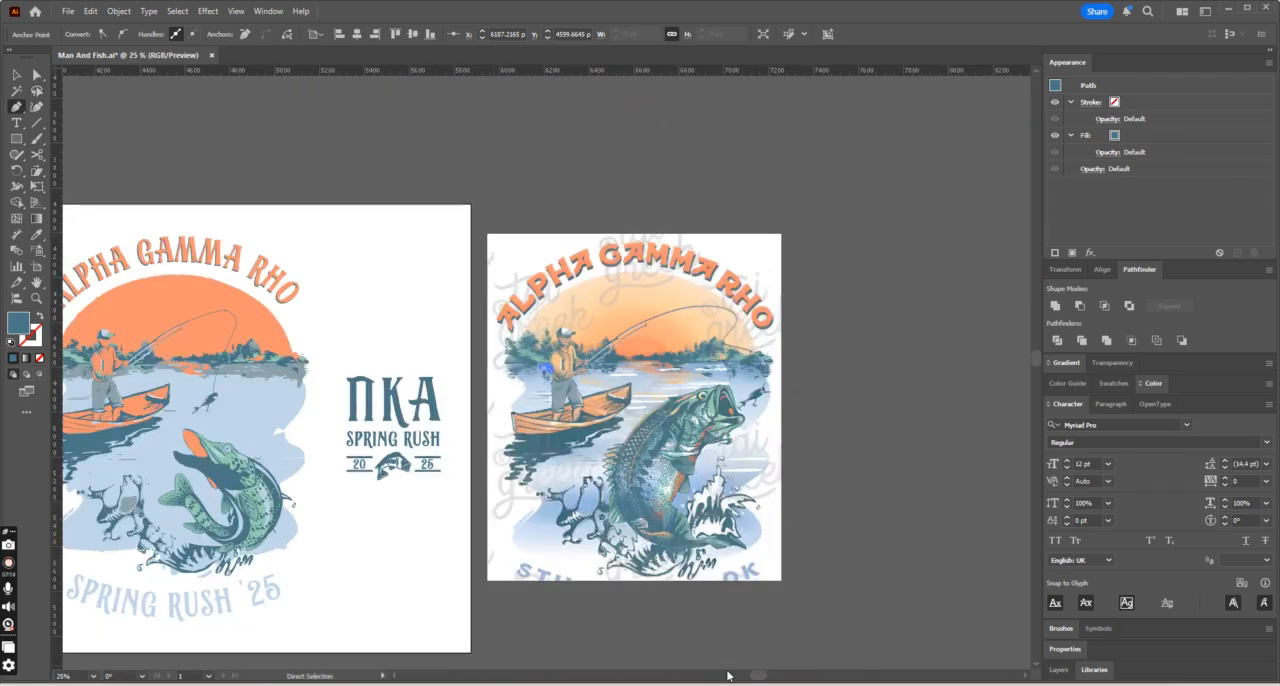
{"action": "key", "text": "ctrl+minus"}
{"action": "key", "text": "ctrl+minus"}
{"action": "key", "text": "v"}
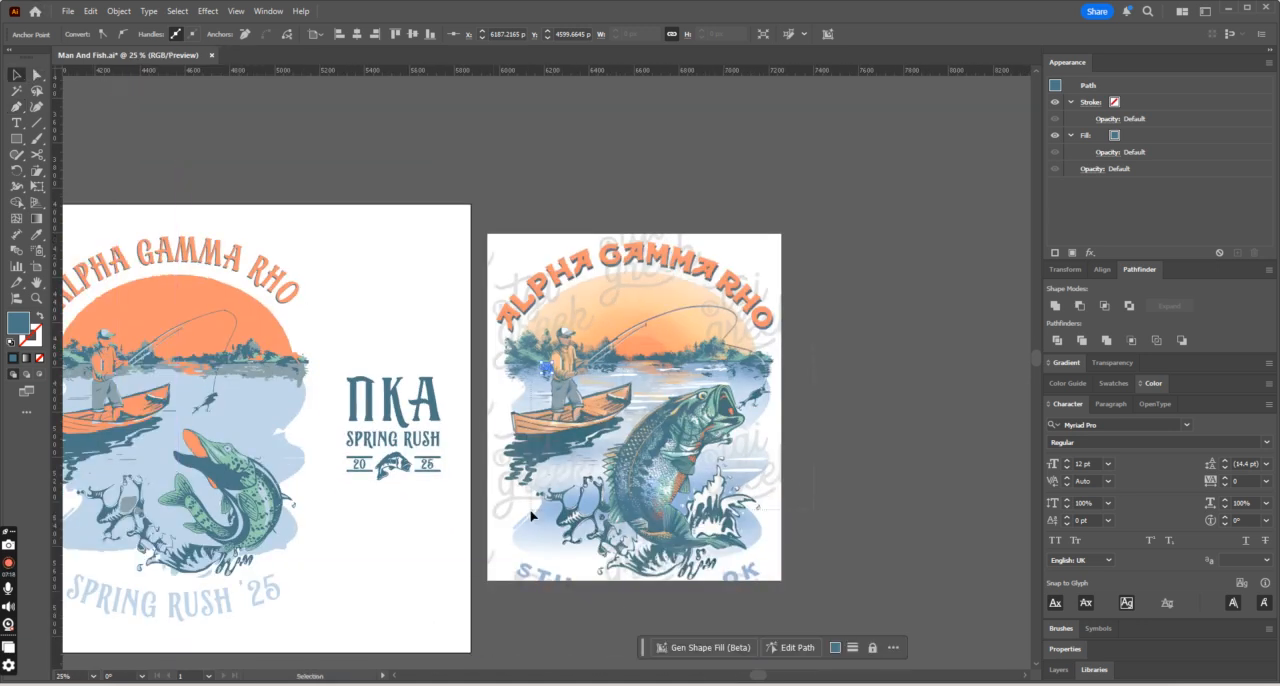
{"action": "left_click", "coordinate": [540, 466]}
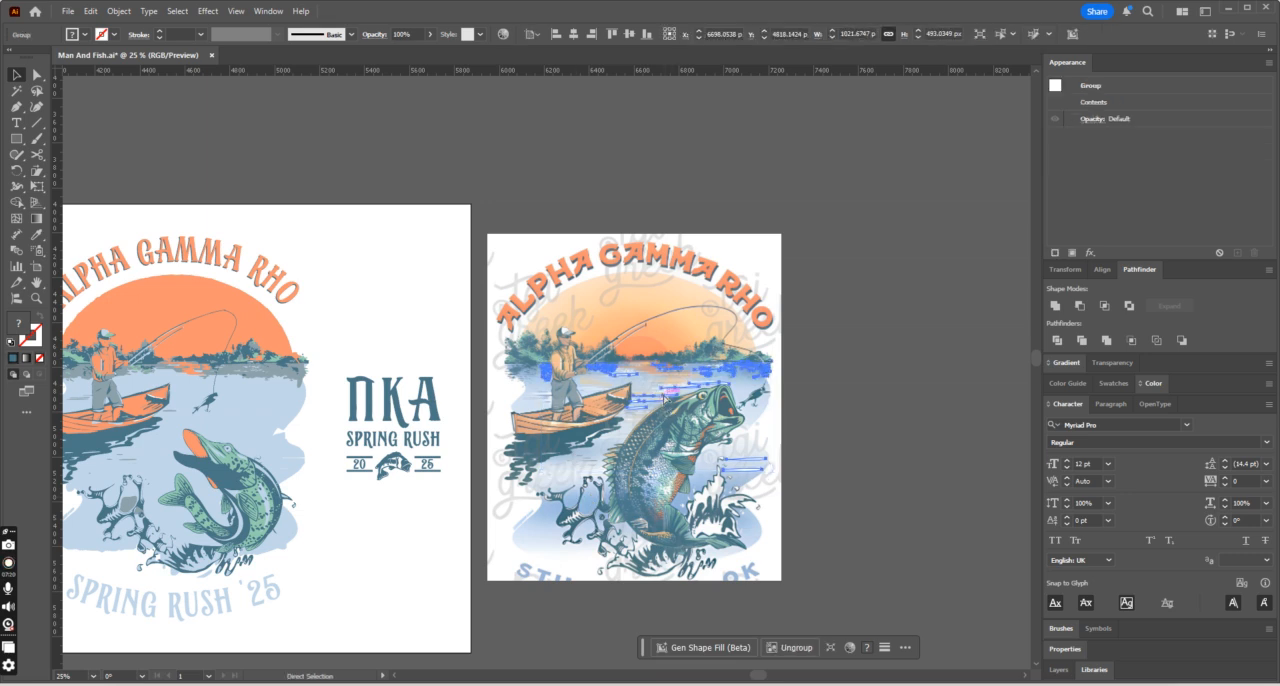
{"action": "key", "text": "ctrl+minus"}
{"action": "left_click_drag", "start_coordinate": [565, 359], "coordinate": [229, 363]}
- Shift the group of water details slightly towards the bait to fit the T-shirt artwork, and deselect it
{"action": "key", "text": "ctrl+plus"}
{"action": "key", "text": "ctrl+plus"}
{"action": "key", "text": "ctrl+plus"}
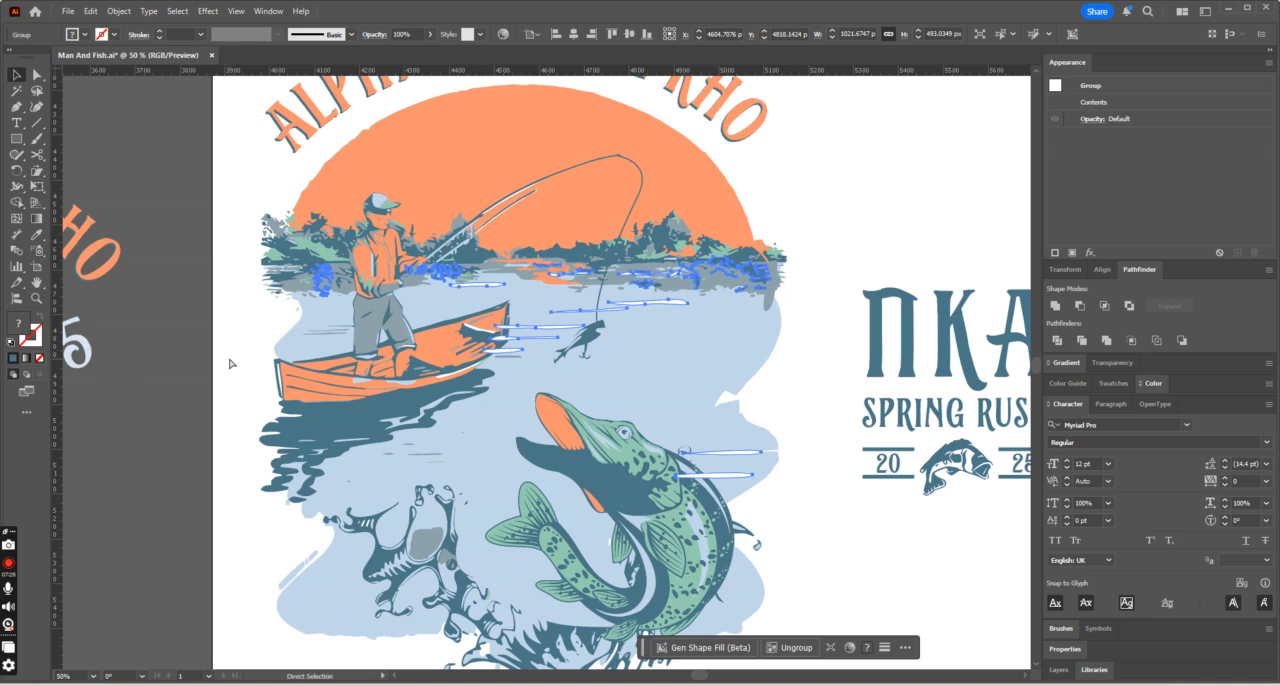
{"action": "left_click", "coordinate": [1022, 220]}
{"action": "left_click_drag", "start_coordinate": [457, 275], "coordinate": [475, 274]}
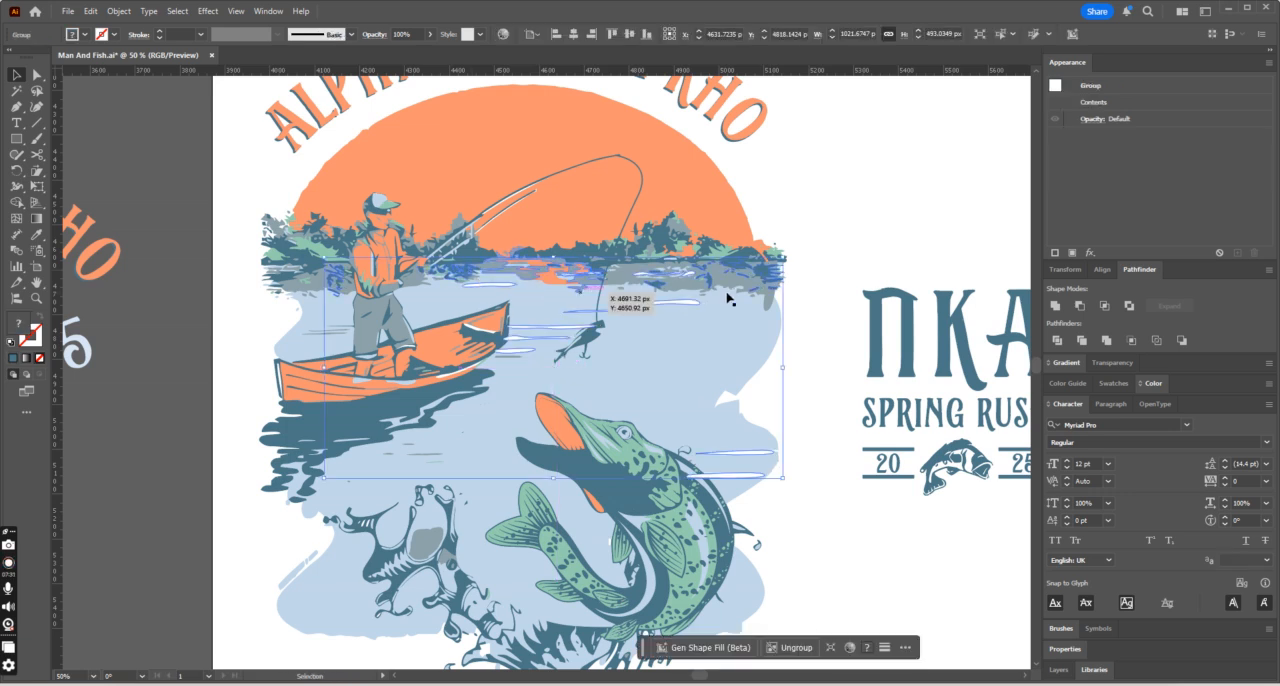
{"action": "left_click", "coordinate": [861, 264]}
{"action": "key", "text": "ctrl+minus"}
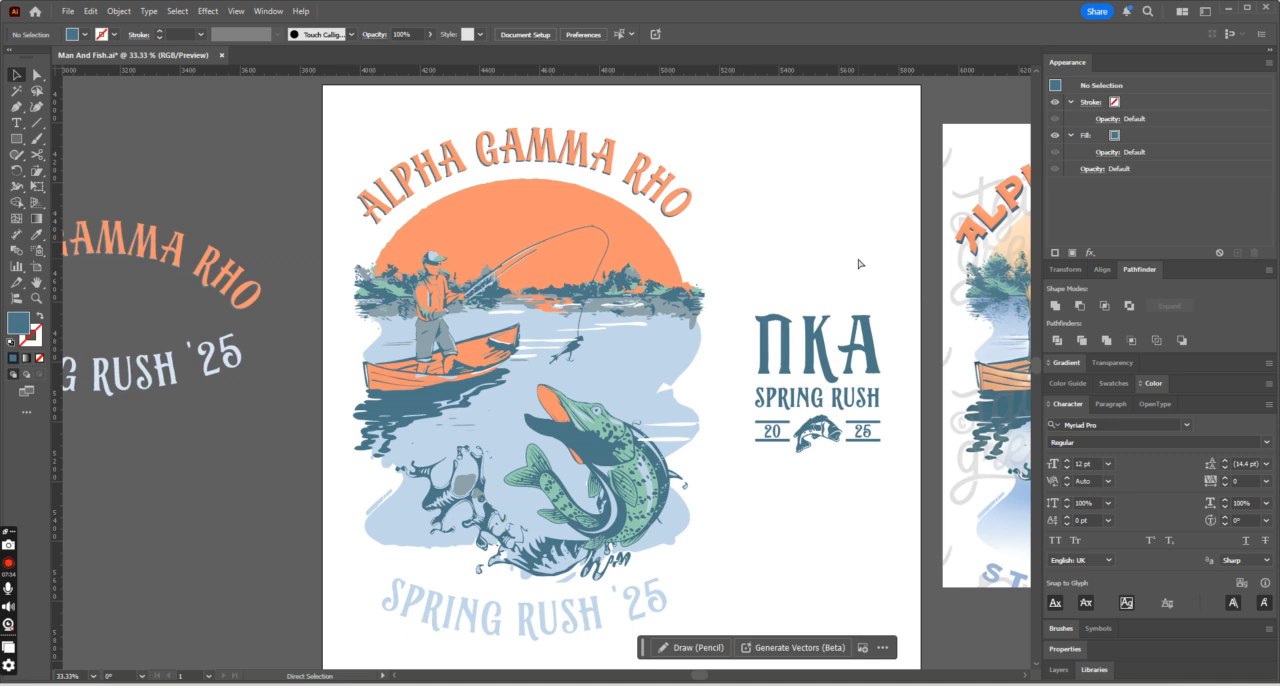
{"action": "key", "text": "ctrl+plus"}
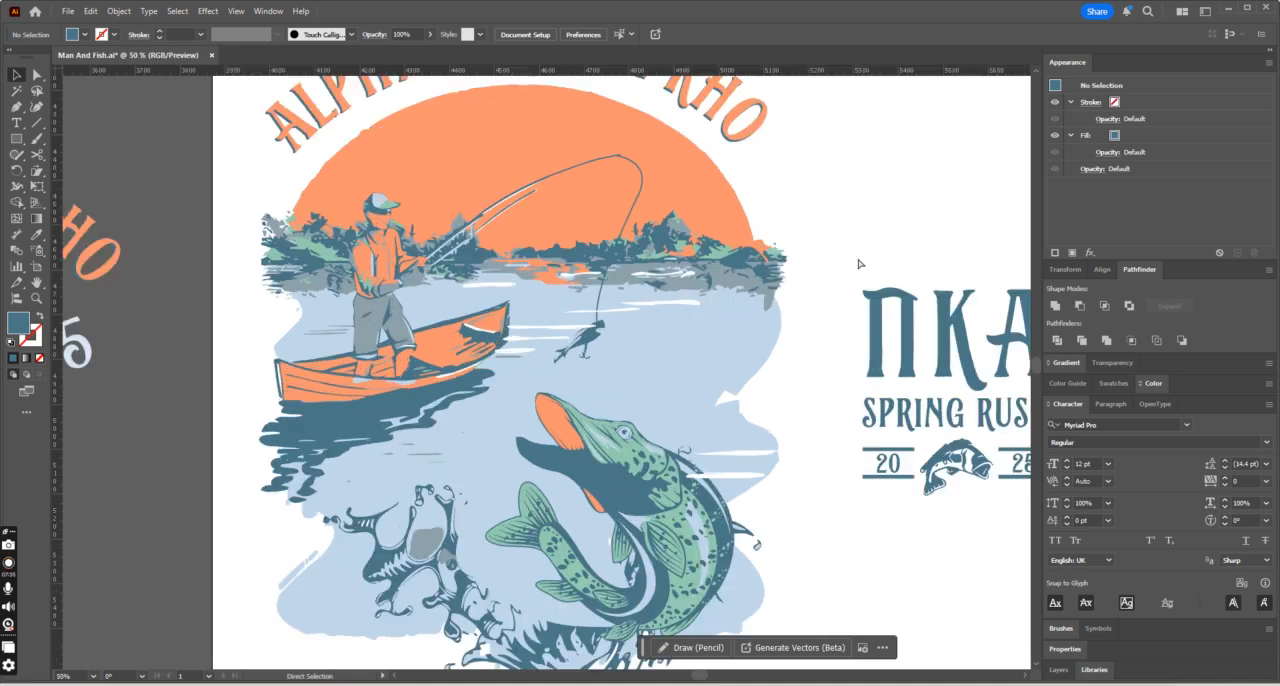
- Scale the group of water details down slightly from its lower-left corner and deselect it
{"action": "left_click", "coordinate": [696, 304]}
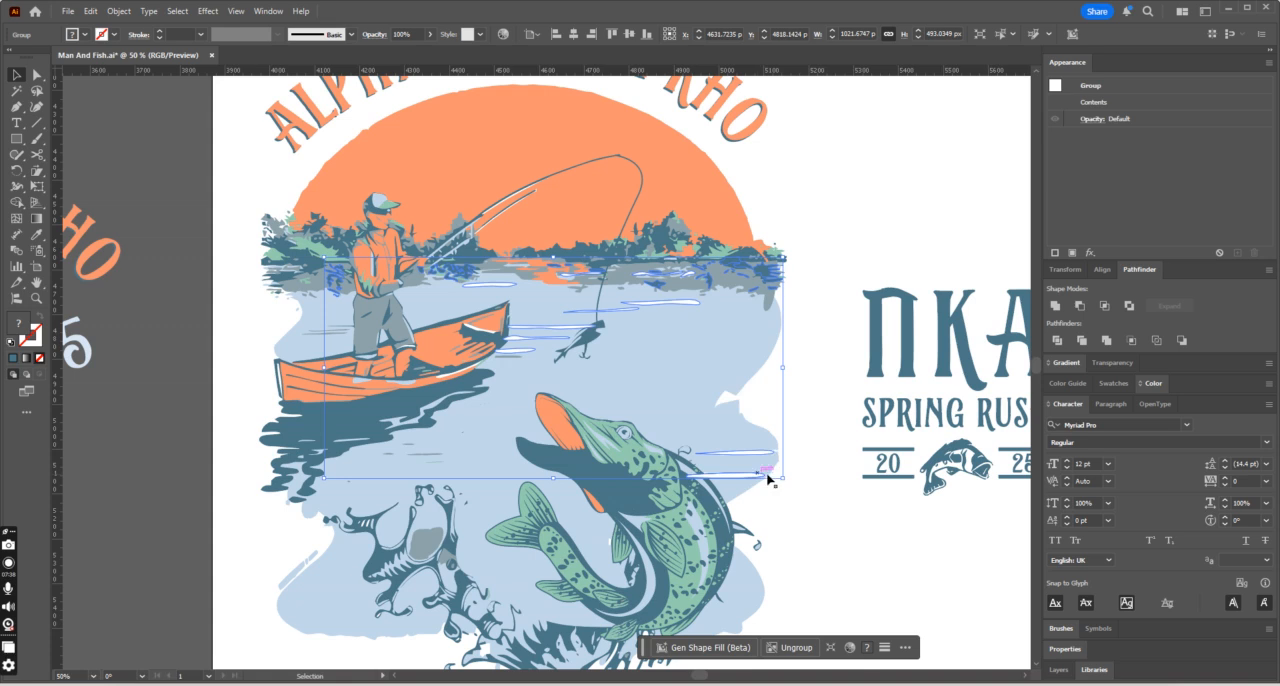
{"action": "left_click", "coordinate": [645, 528]}
{"action": "left_click", "coordinate": [799, 476]}
{"action": "left_click", "coordinate": [746, 476]}
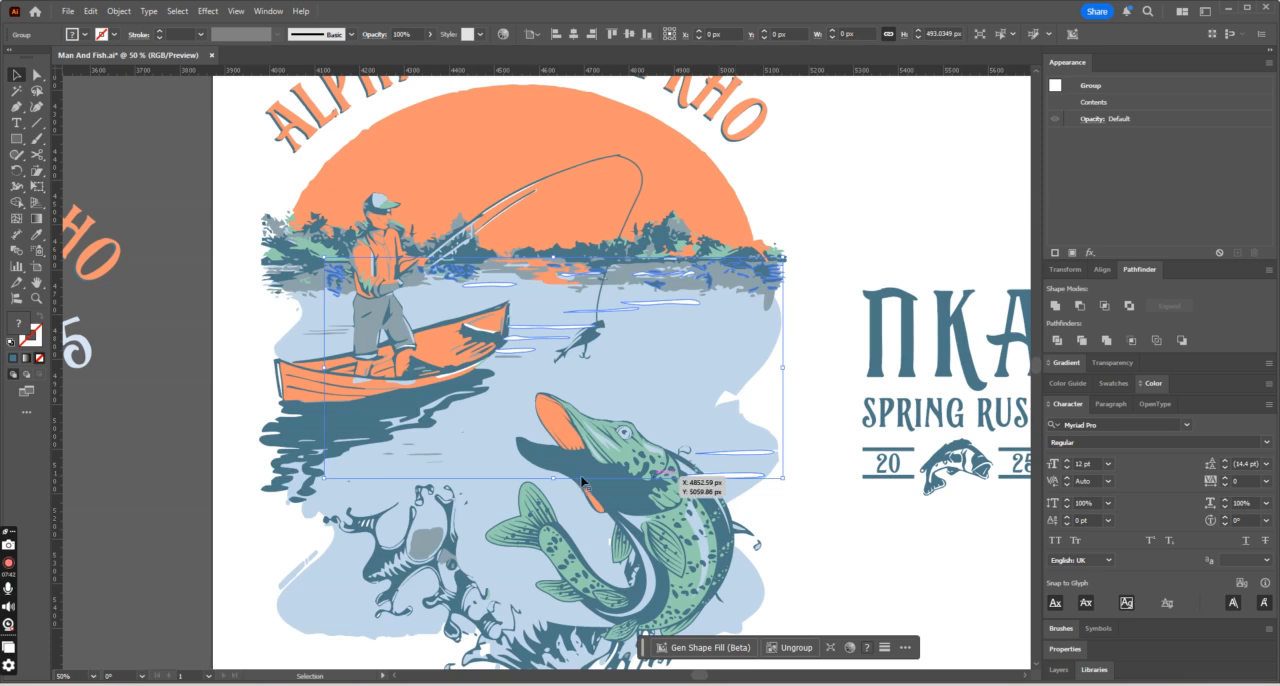
{"action": "left_click_drag", "start_coordinate": [326, 480], "coordinate": [328, 476]}
{"action": "key", "text": "a"}
{"action": "left_click", "coordinate": [930, 210]}
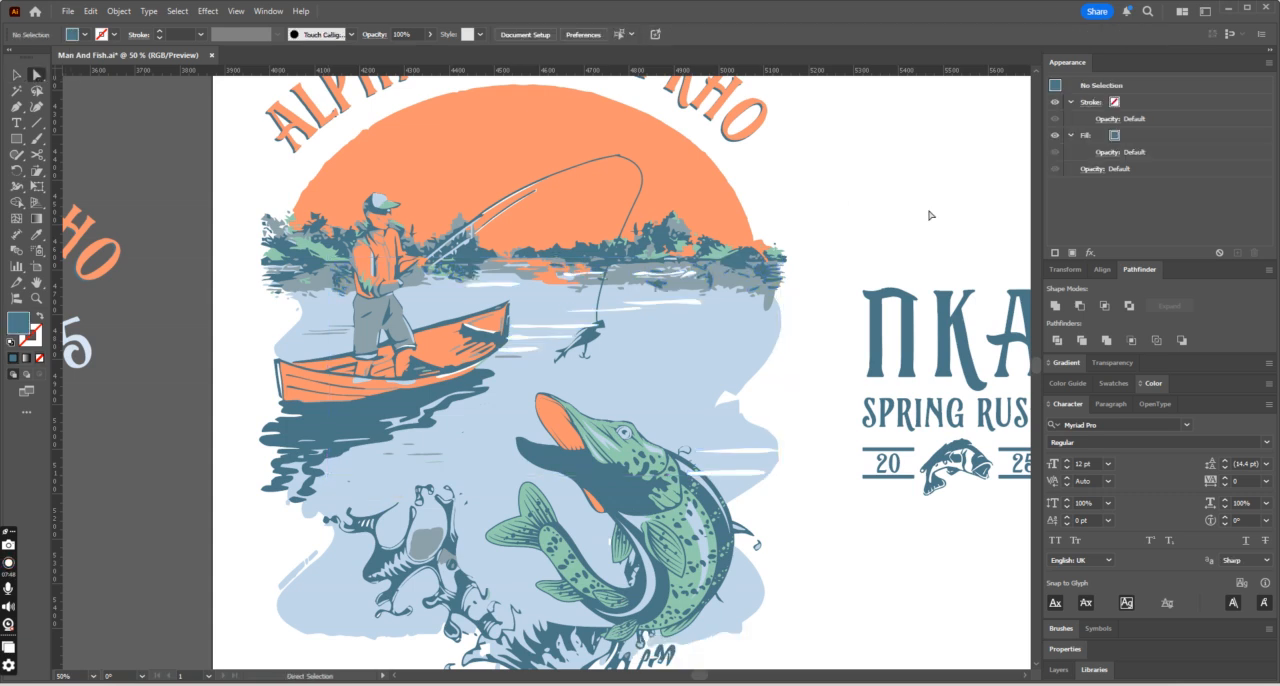
- Shorten the lower white highlight behind the pike's head by moving its inner end anchor out towards the fish's back
{"action": "left_click", "coordinate": [694, 476]}
{"action": "key", "text": "ctrl+plus"}
{"action": "key", "text": "ctrl+plus"}
{"action": "key", "text": "ctrl+plus"}
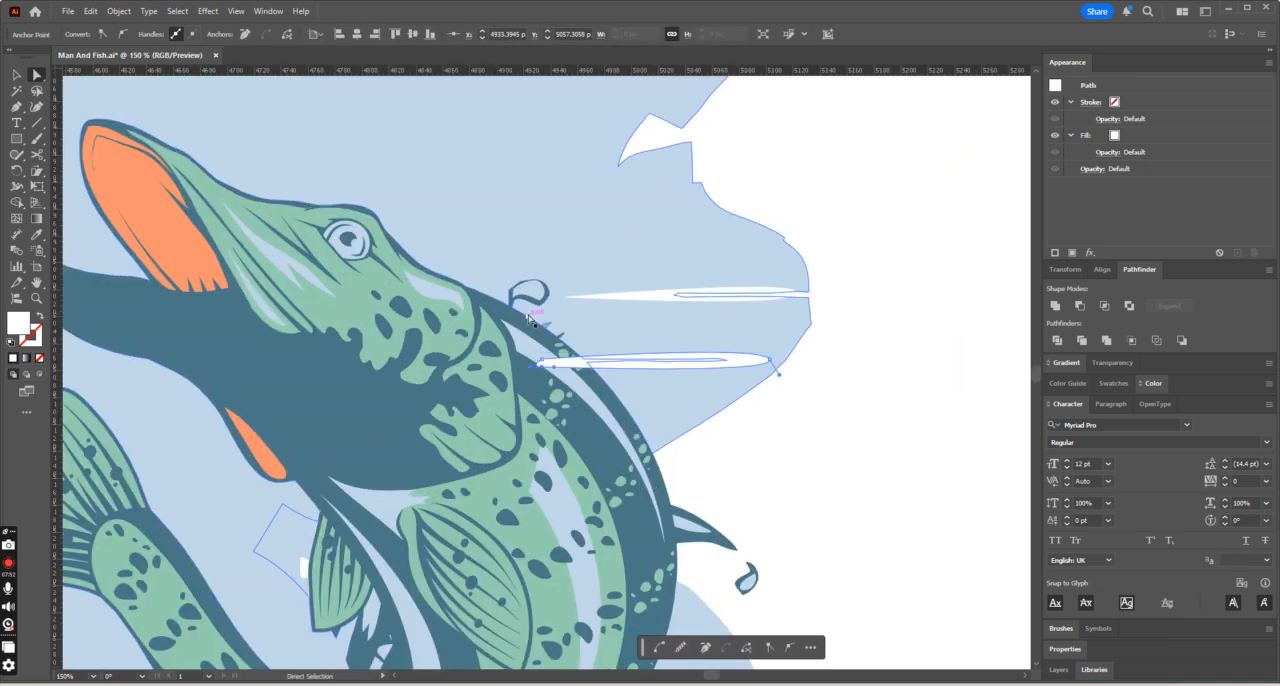
{"action": "mouse_move", "coordinate": [537, 364]}
{"action": "left_mouse_down"}
{"action": "mouse_move", "coordinate": [624, 360]}
{"action": "mouse_move", "coordinate": [611, 360]}
{"action": "left_mouse_up"}
{"action": "left_click", "coordinate": [593, 360]}
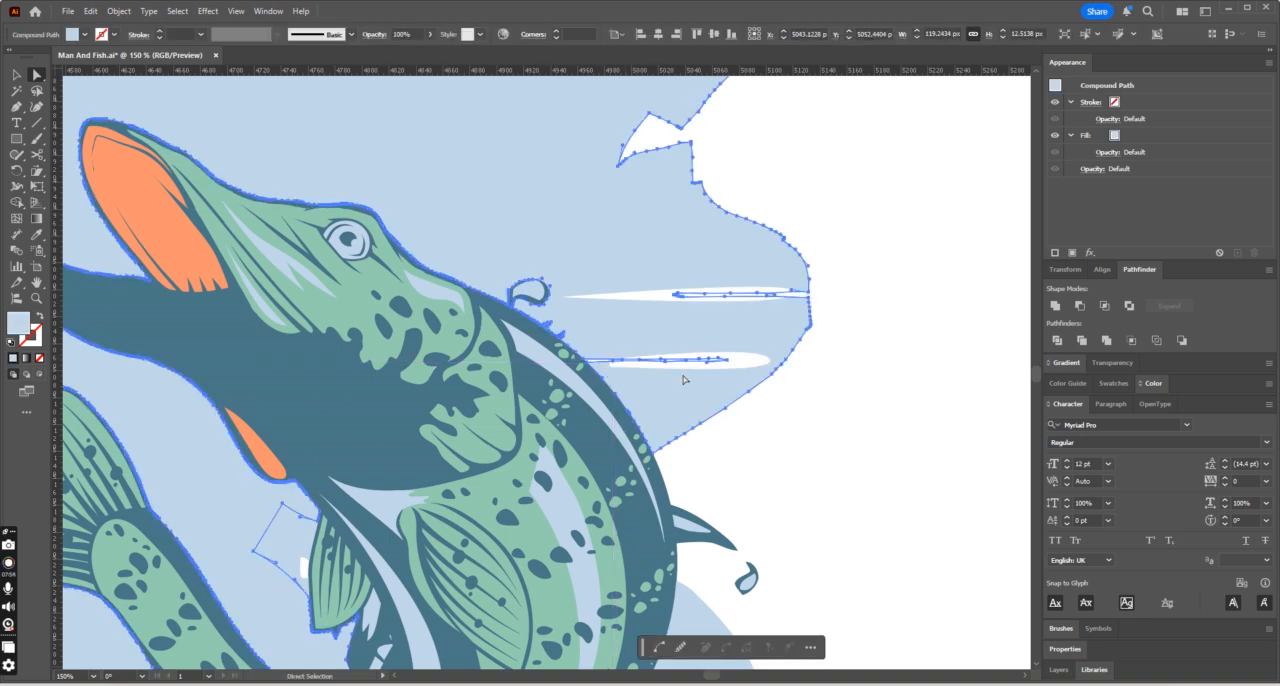
{"action": "left_click", "coordinate": [835, 320]}
- Move the end anchor of the middle white highlight beside the boat's tip off the hull to the hull's edge
{"action": "key", "text": "ctrl+minus"}
{"action": "key", "text": "ctrl+minus"}
{"action": "key", "text": "ctrl+minus"}
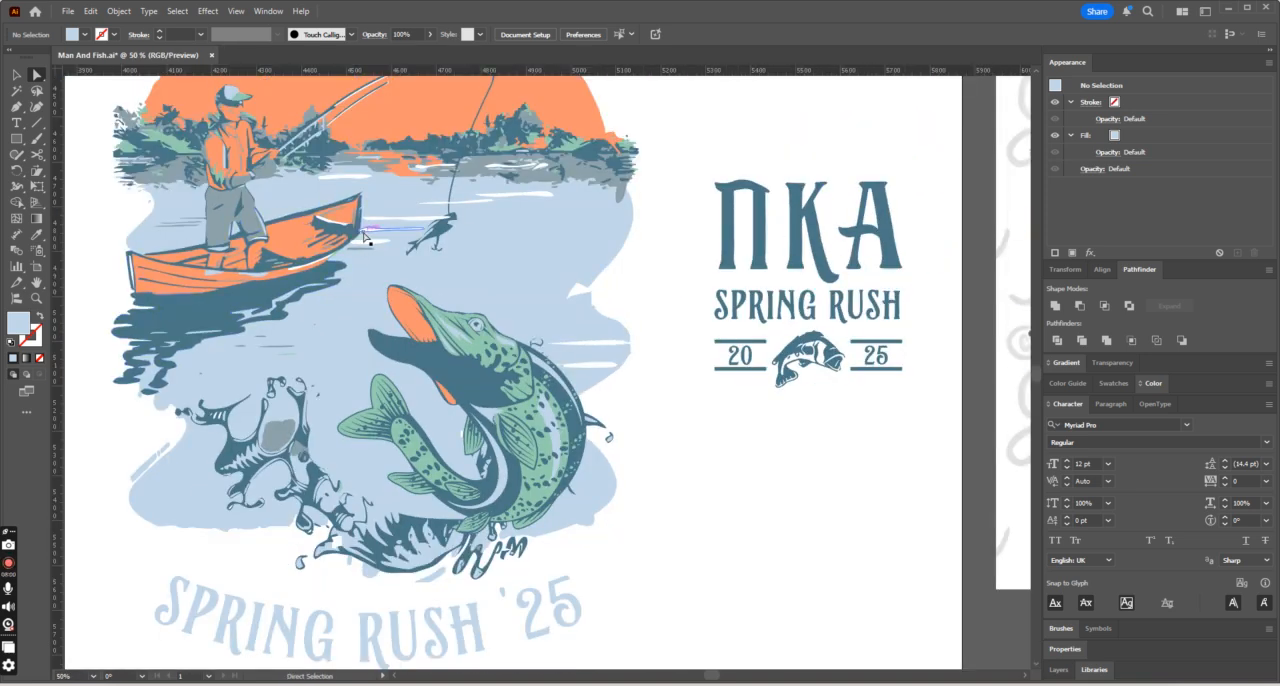
{"action": "left_click", "coordinate": [362, 236]}
{"action": "scroll", "coordinate": [362, 236], "scroll_direction": "up", "scroll_amount": 6}
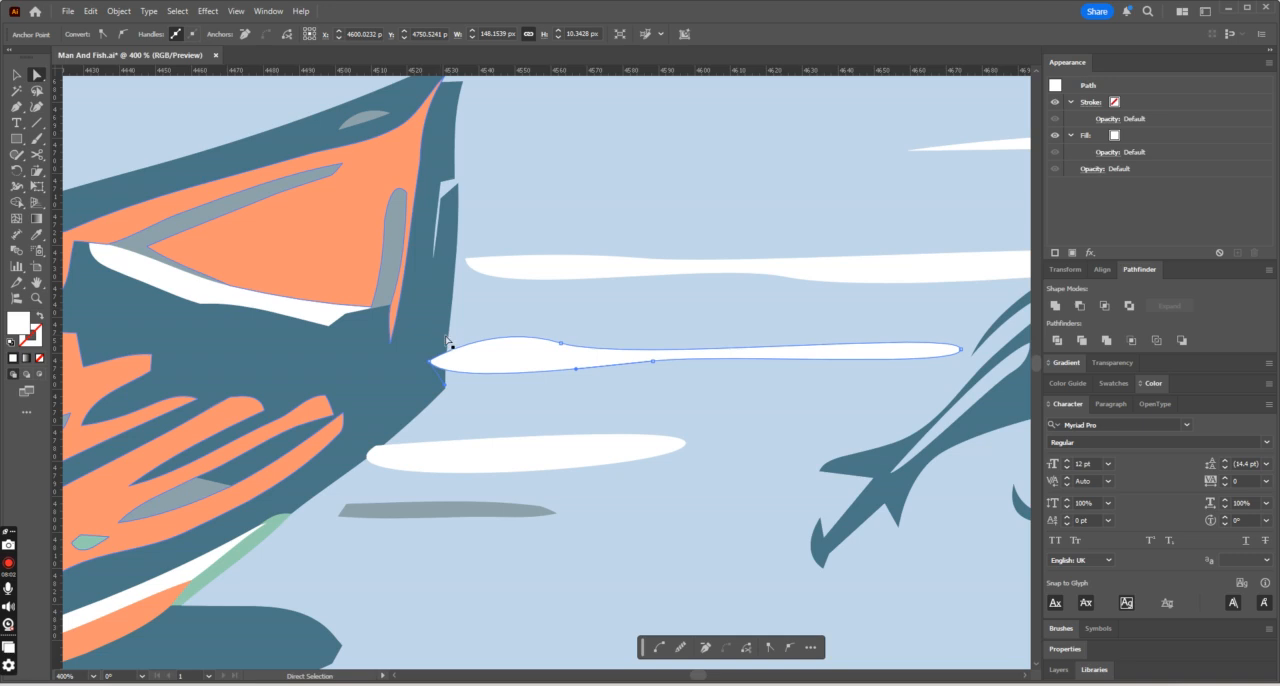
{"action": "mouse_move", "coordinate": [432, 360]}
{"action": "left_mouse_down"}
{"action": "mouse_move", "coordinate": [471, 363]}
{"action": "mouse_move", "coordinate": [458, 360]}
{"action": "left_mouse_up"}
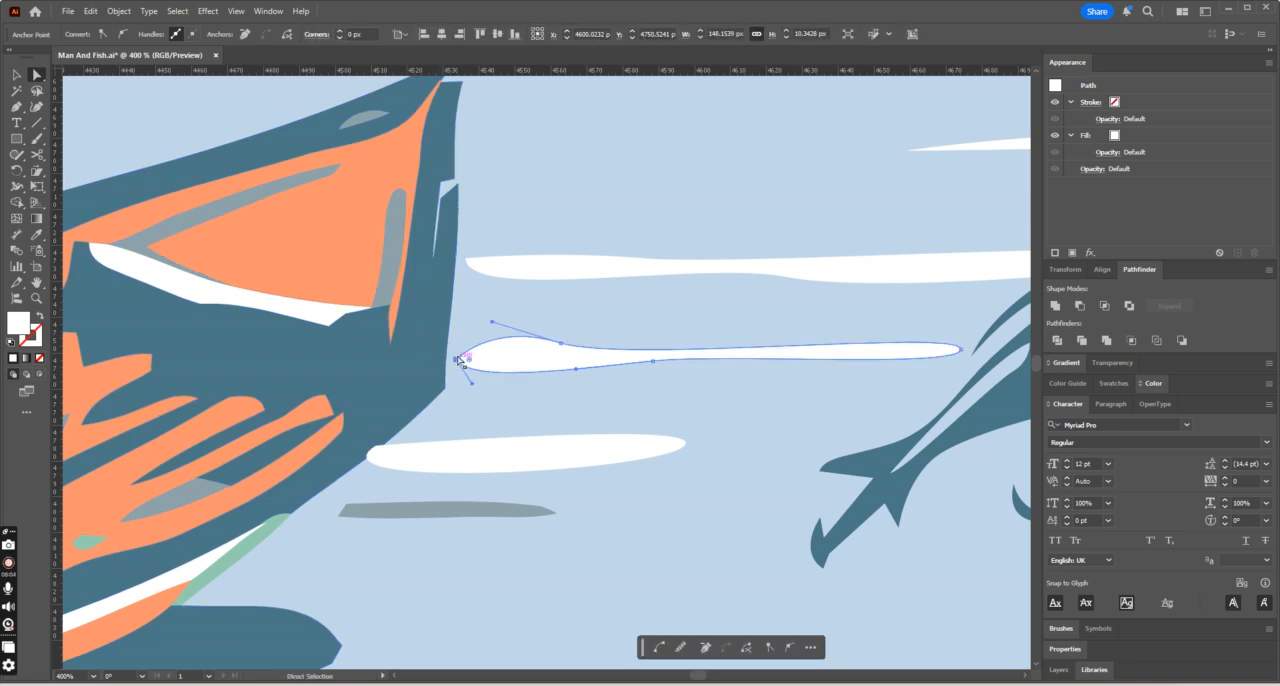
- Shorten the upper highlight beside the boat before the bait, and pull the highlight crossing the fishing line back beyond the line
{"action": "key", "text": "ctrl+minus"}
{"action": "key", "text": "ctrl+minus"}
{"action": "key", "text": "ctrl+minus"}
{"action": "left_click_drag", "start_coordinate": [809, 331], "coordinate": [761, 326]}
{"action": "left_click_drag", "start_coordinate": [817, 291], "coordinate": [802, 291]}
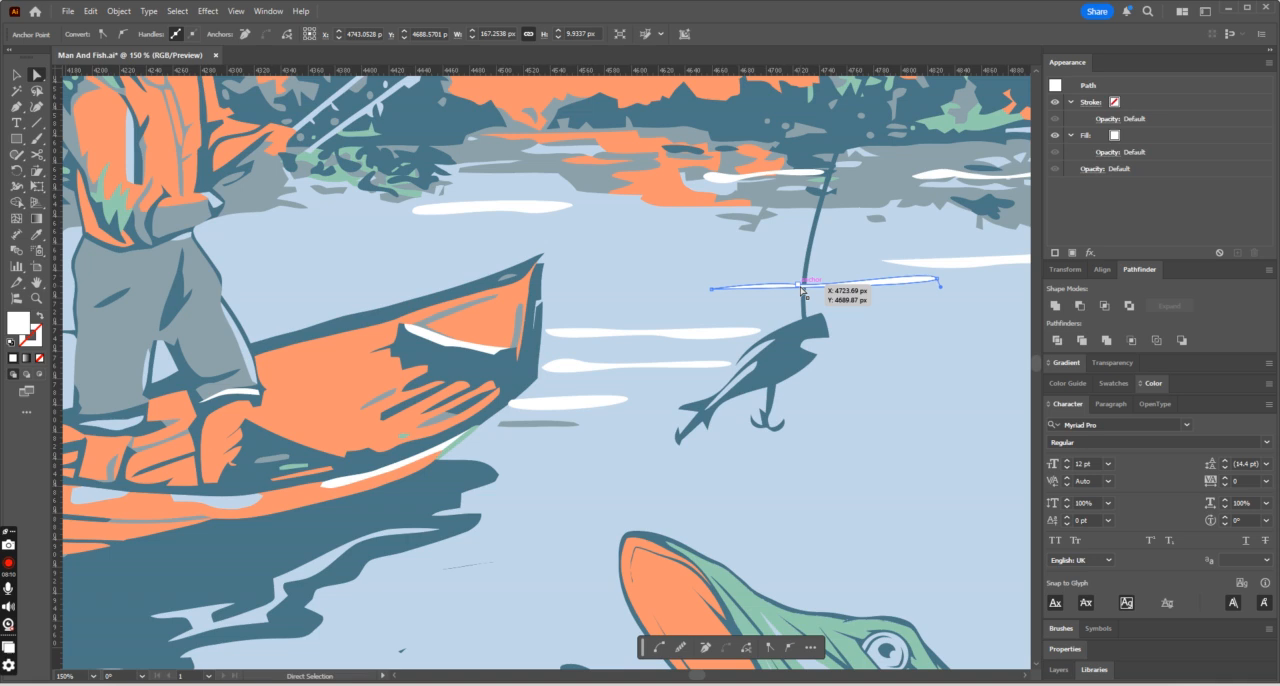
{"action": "left_click_drag", "start_coordinate": [710, 290], "coordinate": [863, 291]}
- Deselect the edited highlight and save the document
{"action": "key", "text": "ctrl+minus"}
{"action": "key", "text": "ctrl+minus"}
{"action": "key", "text": "ctrl+minus"}
{"action": "key", "text": "ctrl+minus"}
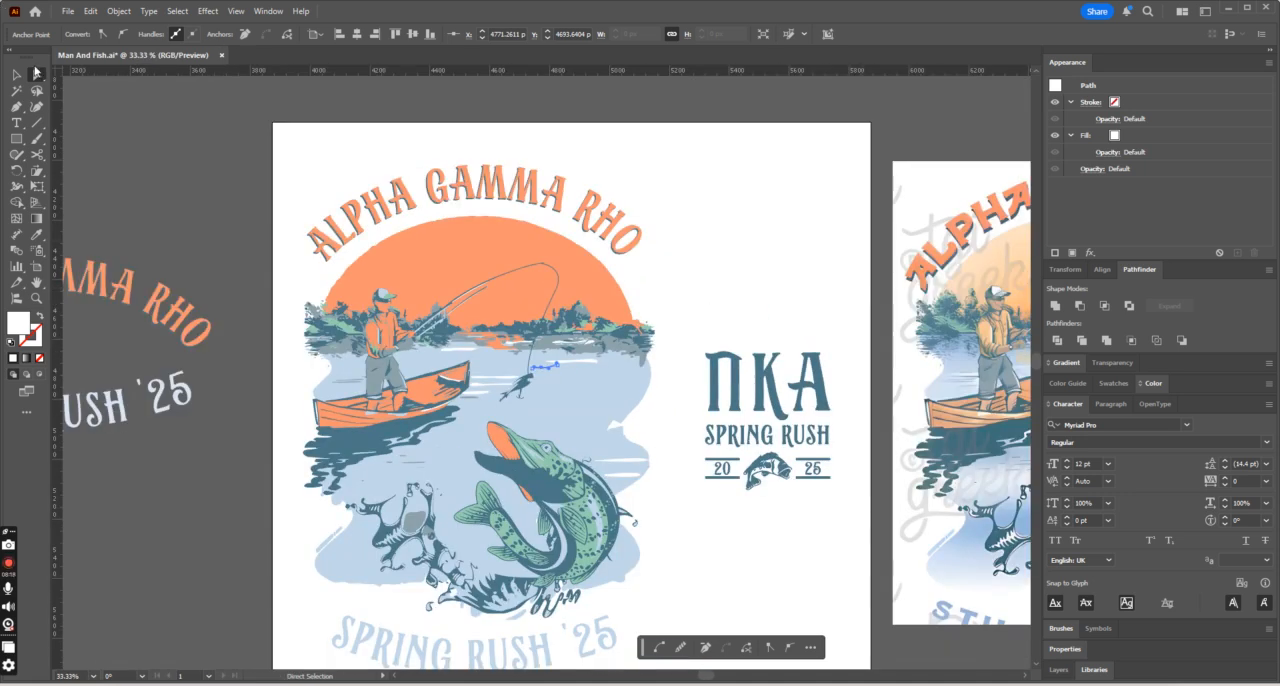
{"action": "key", "text": "v"}
{"action": "left_click", "coordinate": [374, 90]}
{"action": "scroll", "coordinate": [376, 92], "scroll_direction": "down", "scroll_amount": 1}
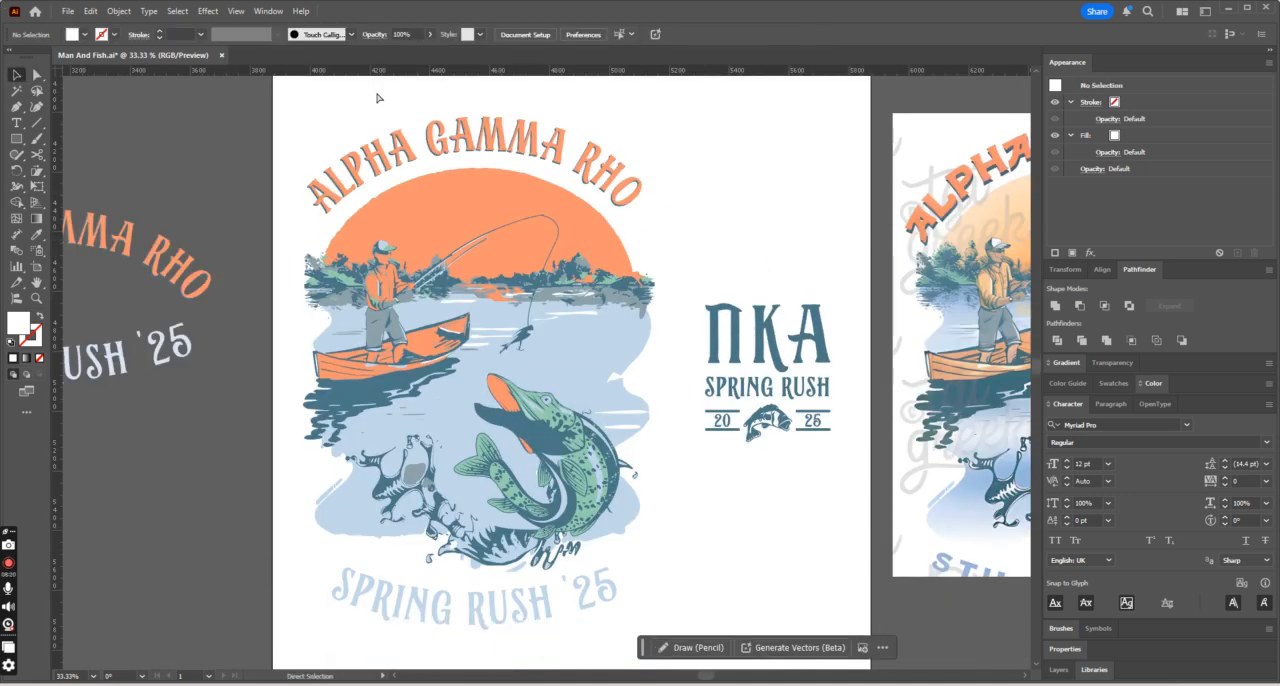
{"action": "key", "text": "ctrl+s"}
- Review the T-shirt artwork, checking the grouped water highlights and reflections against the light blue water shape
{"action": "scroll", "coordinate": [729, 241], "scroll_direction": "up", "scroll_amount": 3}
{"action": "scroll", "coordinate": [729, 241], "scroll_direction": "down", "scroll_amount": 4}
{"action": "key", "text": "ctrl+minus"}
{"action": "key", "text": "ctrl+minus"}
{"action": "key", "text": "ctrl+plus"}
{"action": "key", "text": "ctrl+plus"}
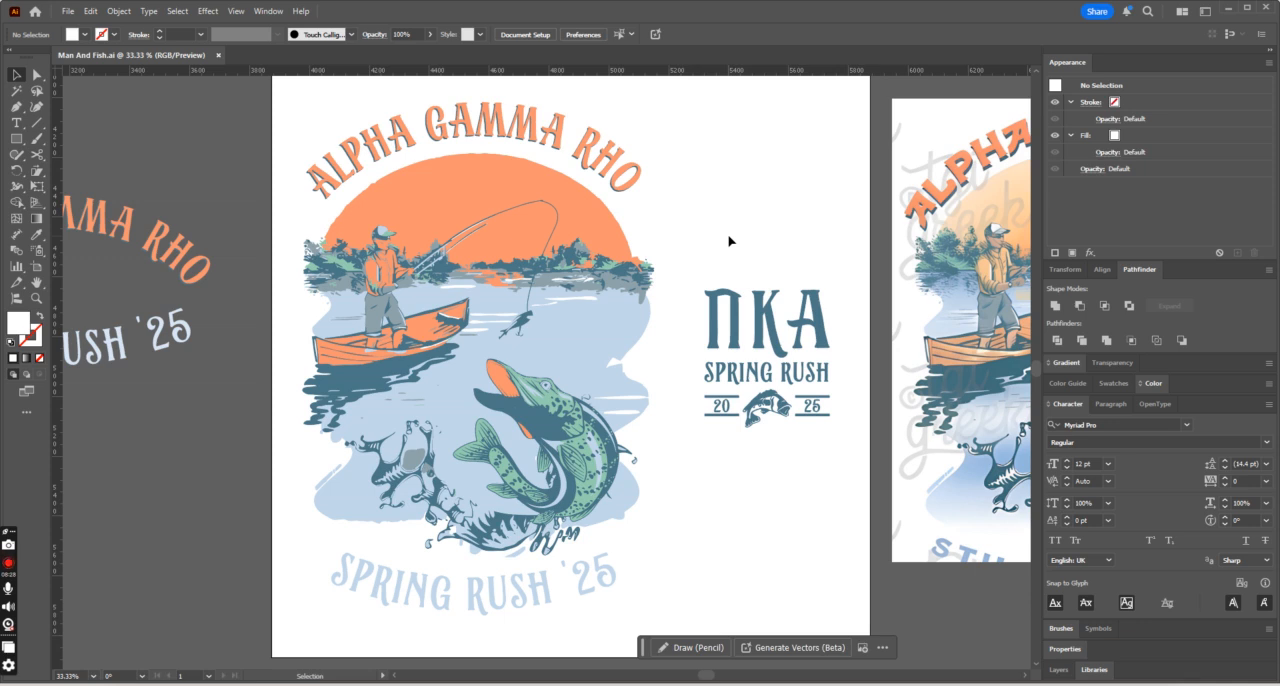
{"action": "key", "text": "ctrl+plus"}
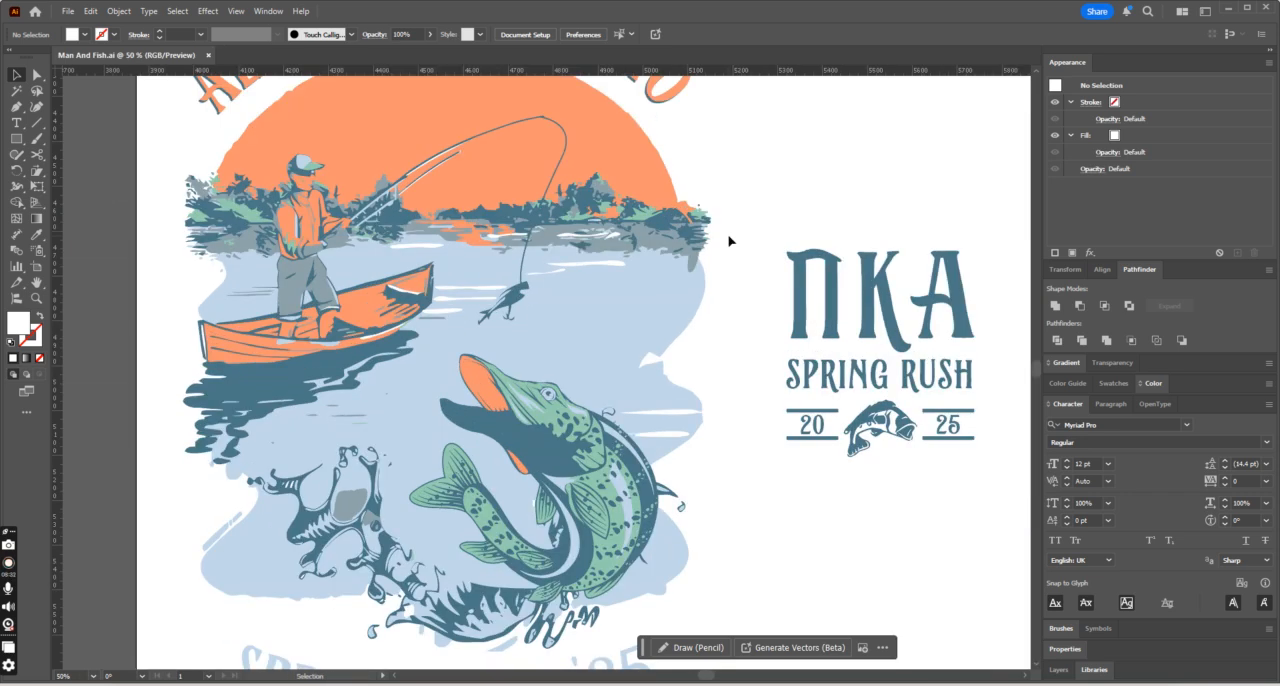
{"action": "left_click", "coordinate": [603, 266]}
{"action": "left_click", "coordinate": [727, 327]}
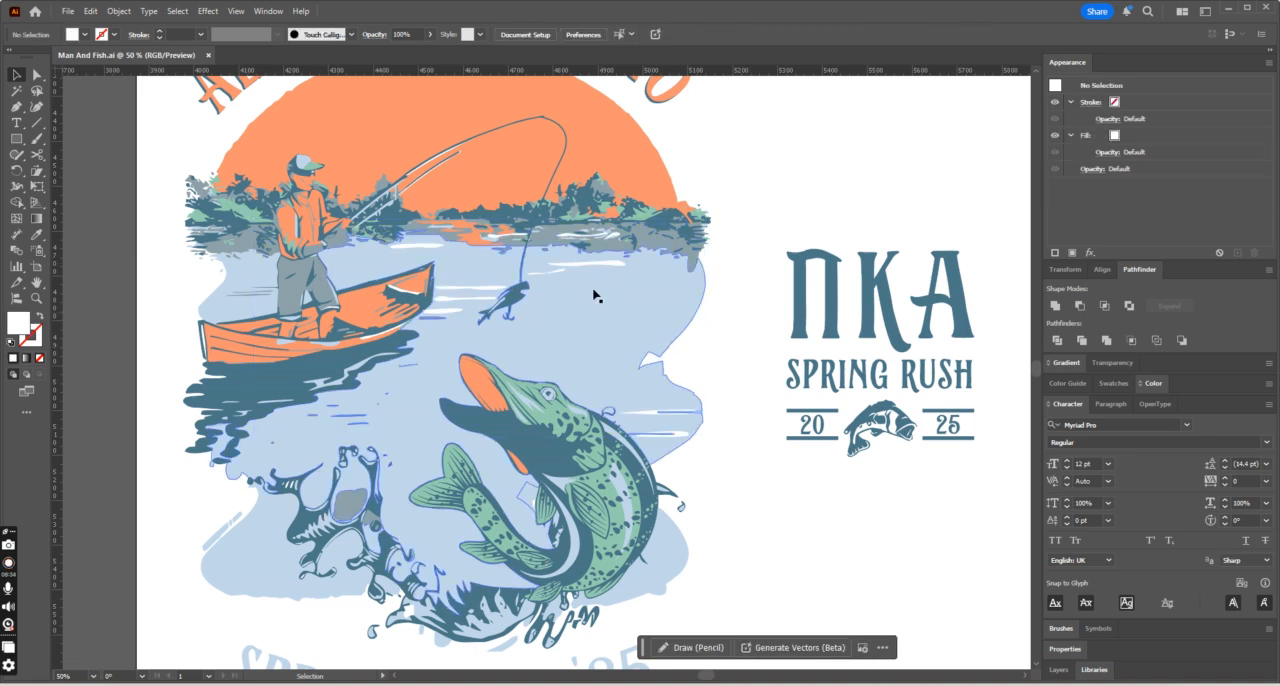
{"action": "left_click", "coordinate": [655, 342]}
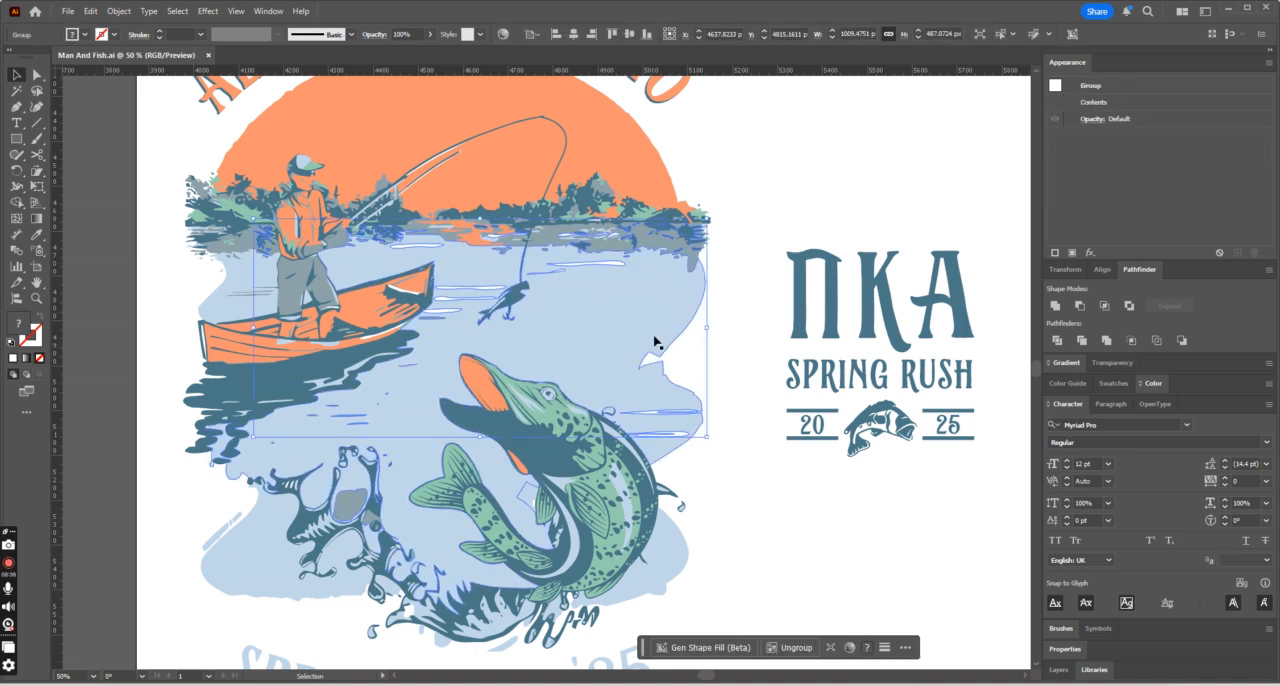
{"action": "left_click", "coordinate": [745, 259]}
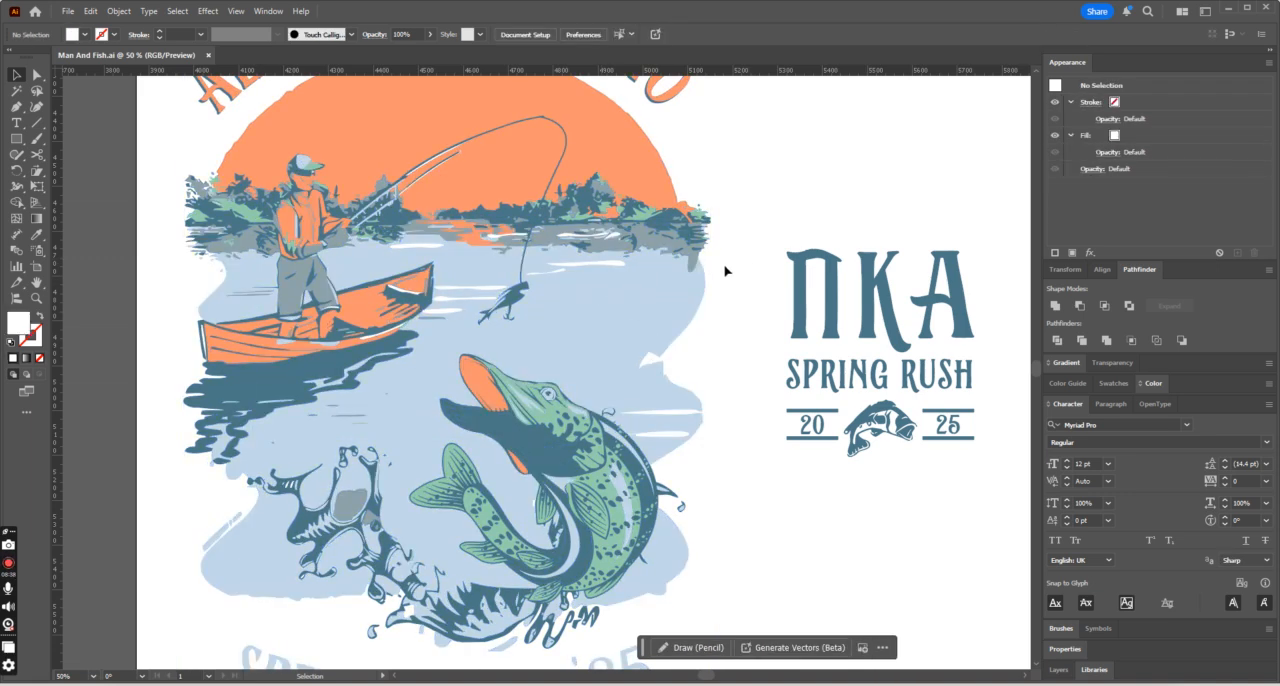